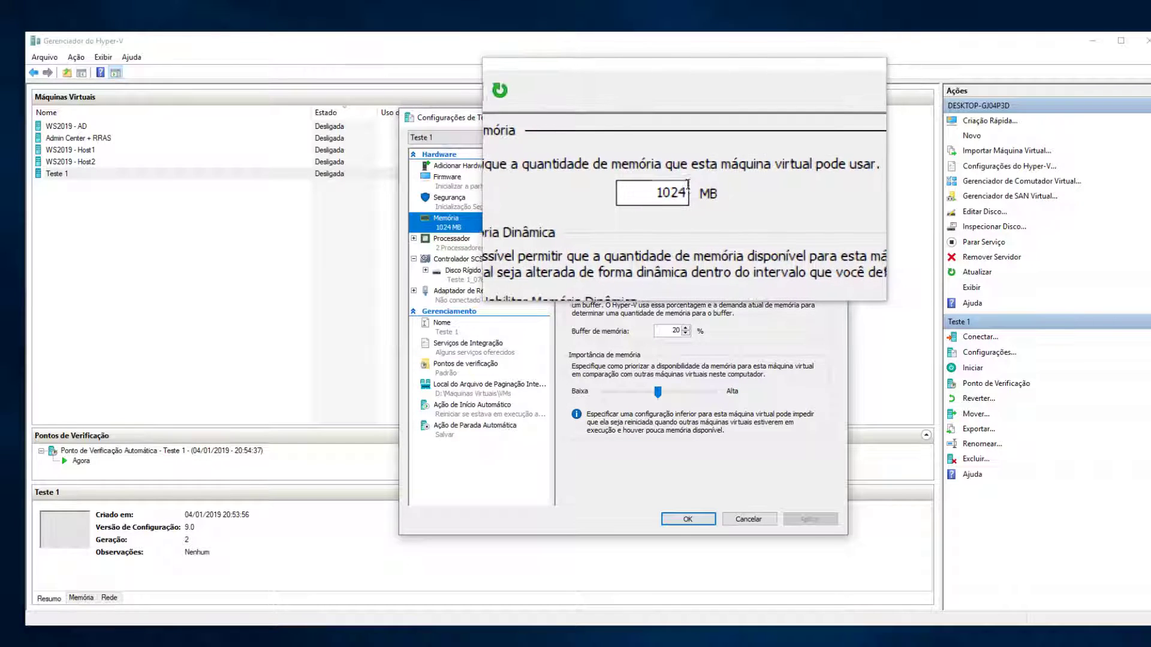
Set the startup RAM of the Teste 1 virtual machine to 8196 MB with dynamic memory disabled
click(499, 299)
click(574, 243)
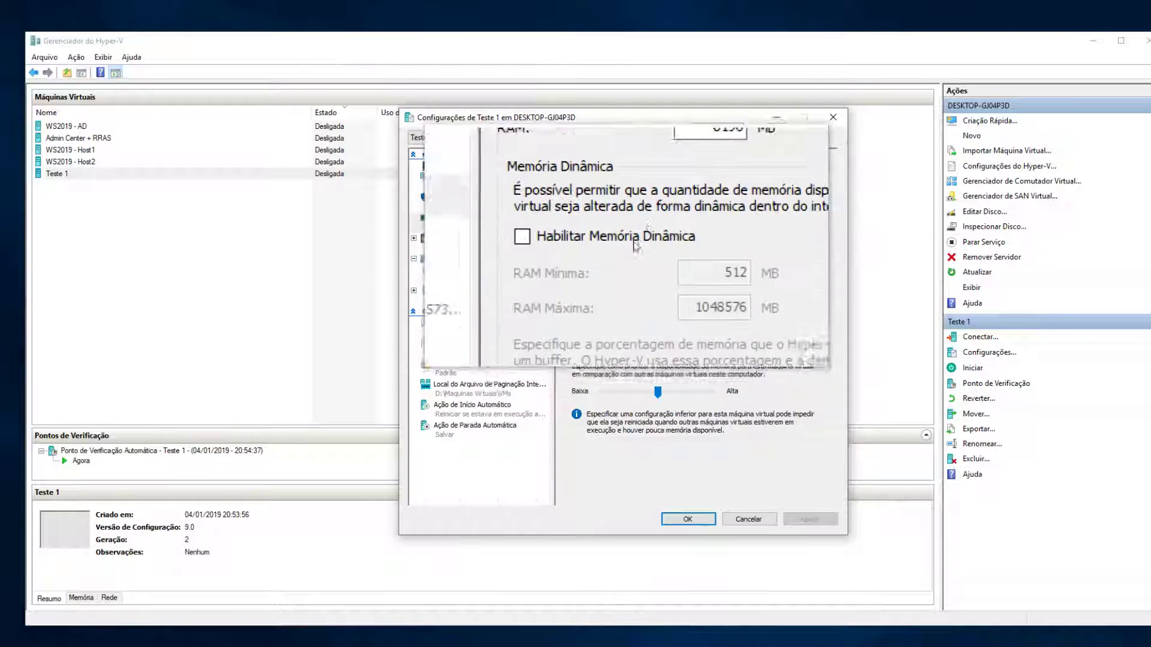
Open Task Manager, show the host's memory performance graph, and place the window beside the virtual machine settings
key(super)
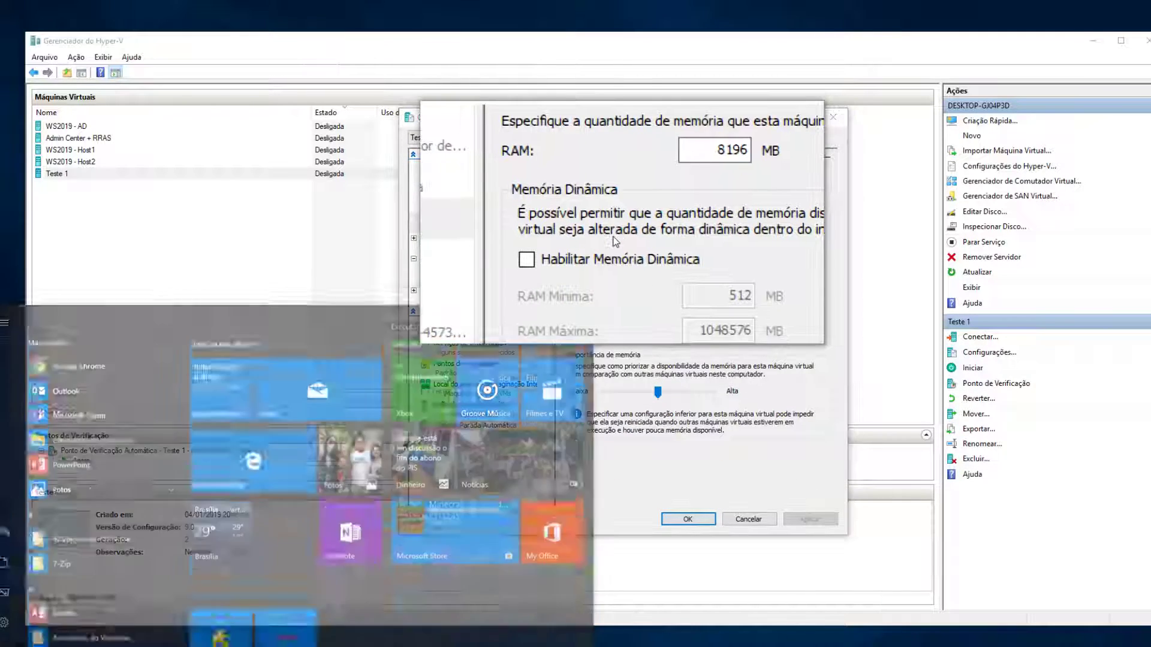
text(taskm)
key(Return)
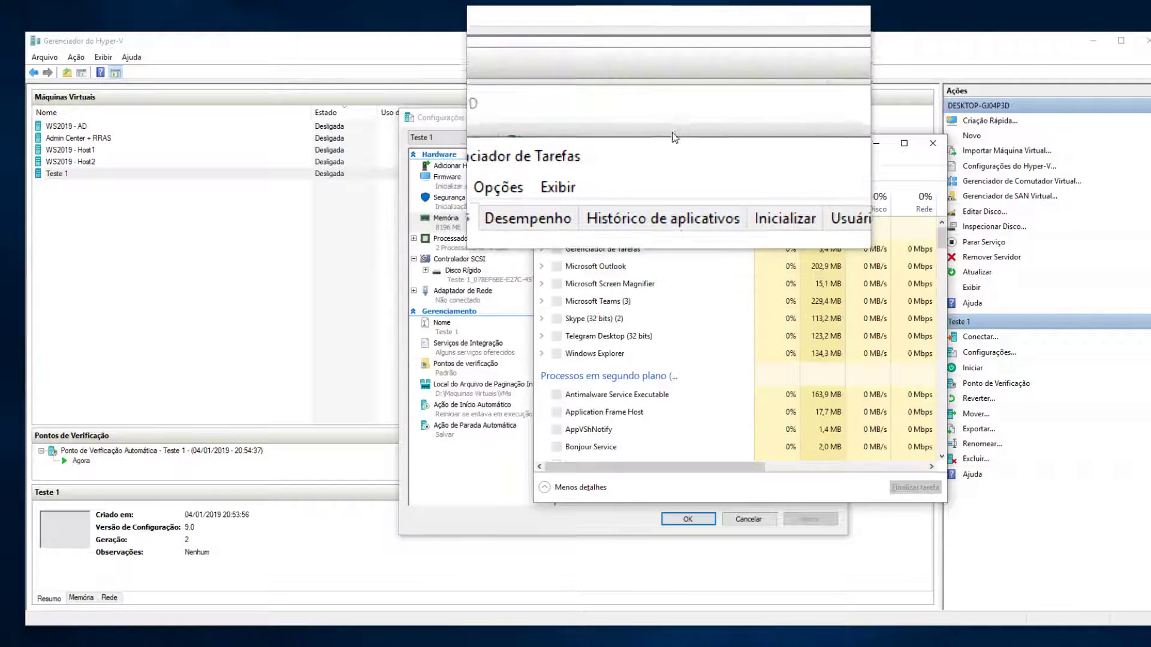
drag(676, 149, 793, 221)
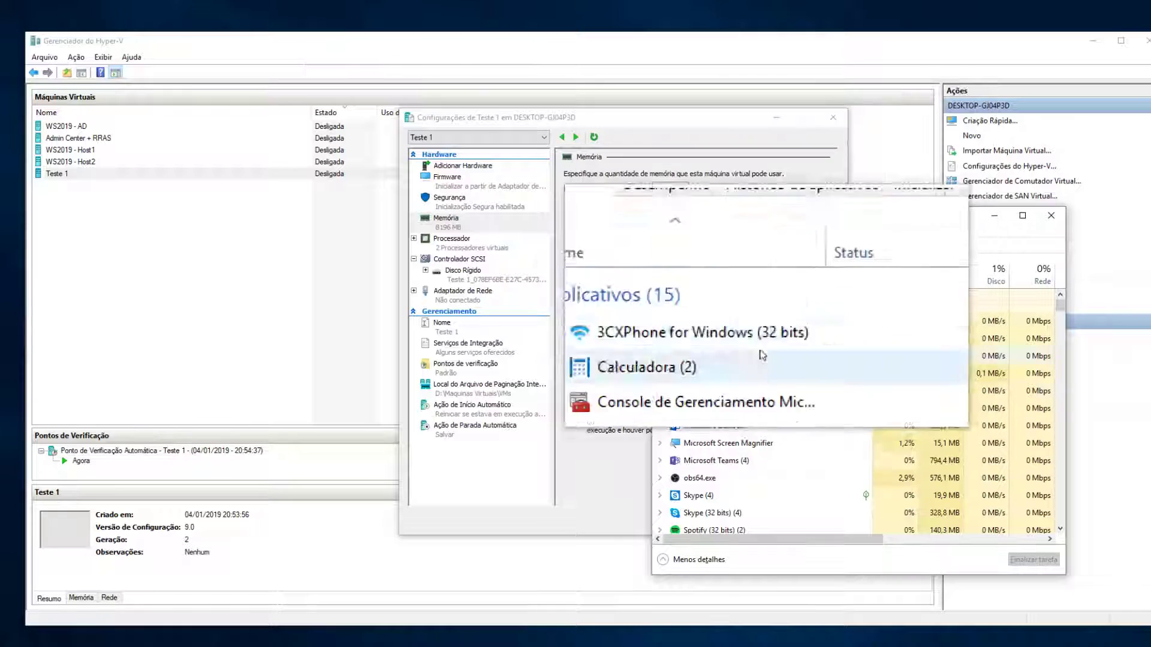
click(713, 252)
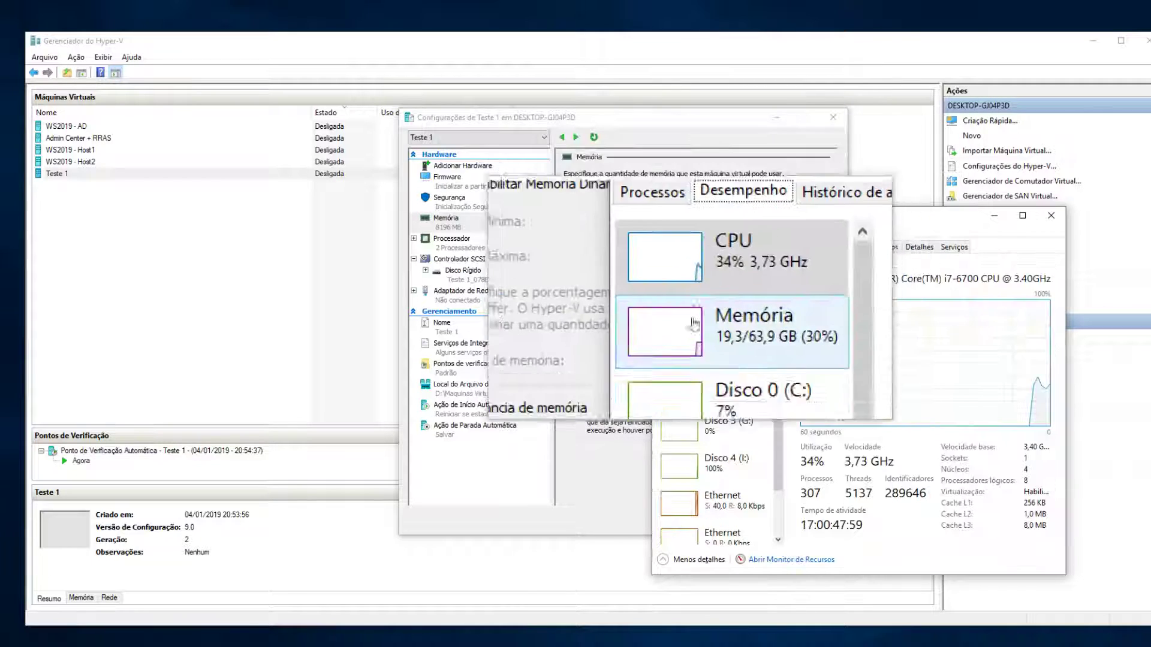
click(719, 315)
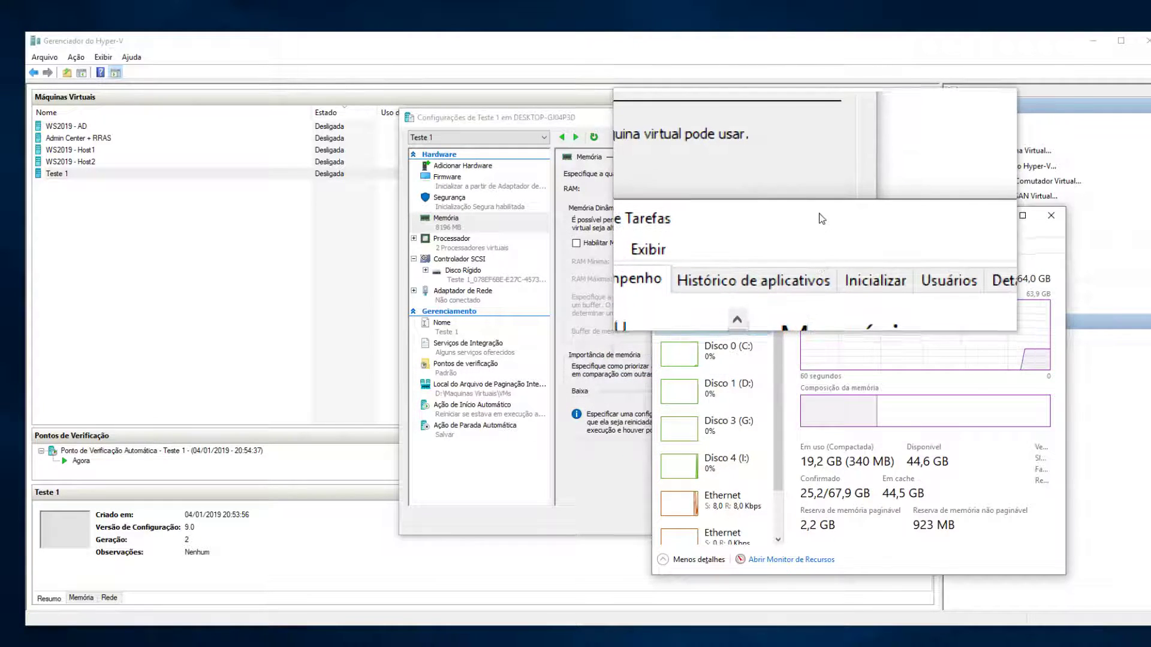
drag(819, 215, 888, 146)
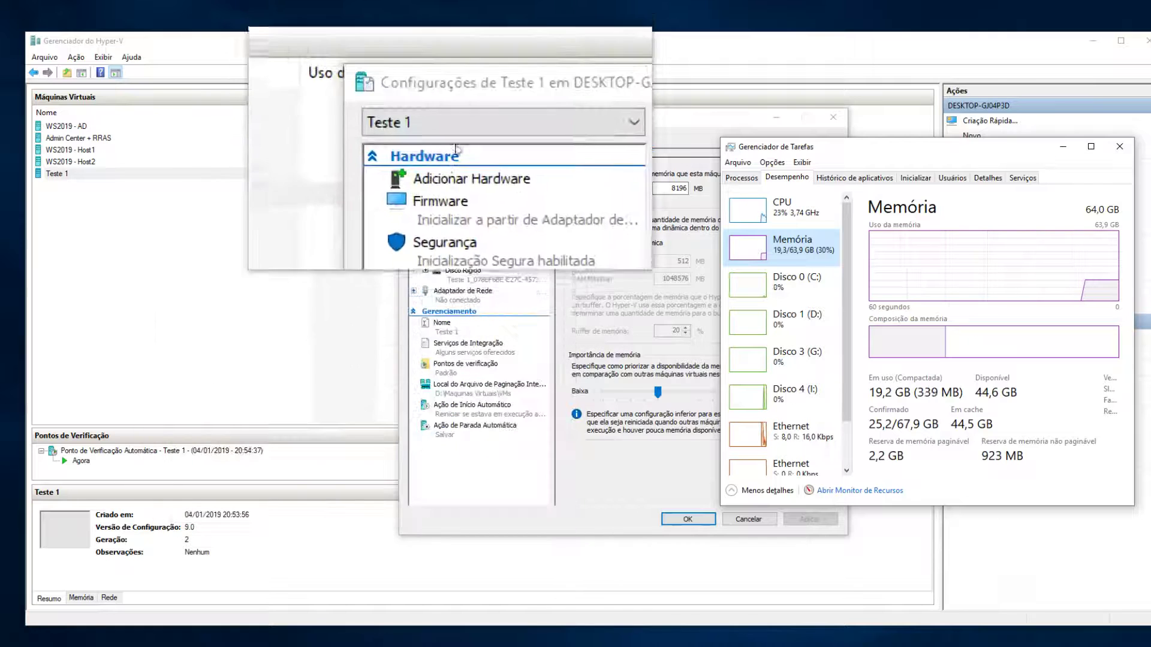
Accept the Teste 1 memory settings and arrange a narrower Hyper-V Manager window beside Task Manager
drag(447, 117, 263, 98)
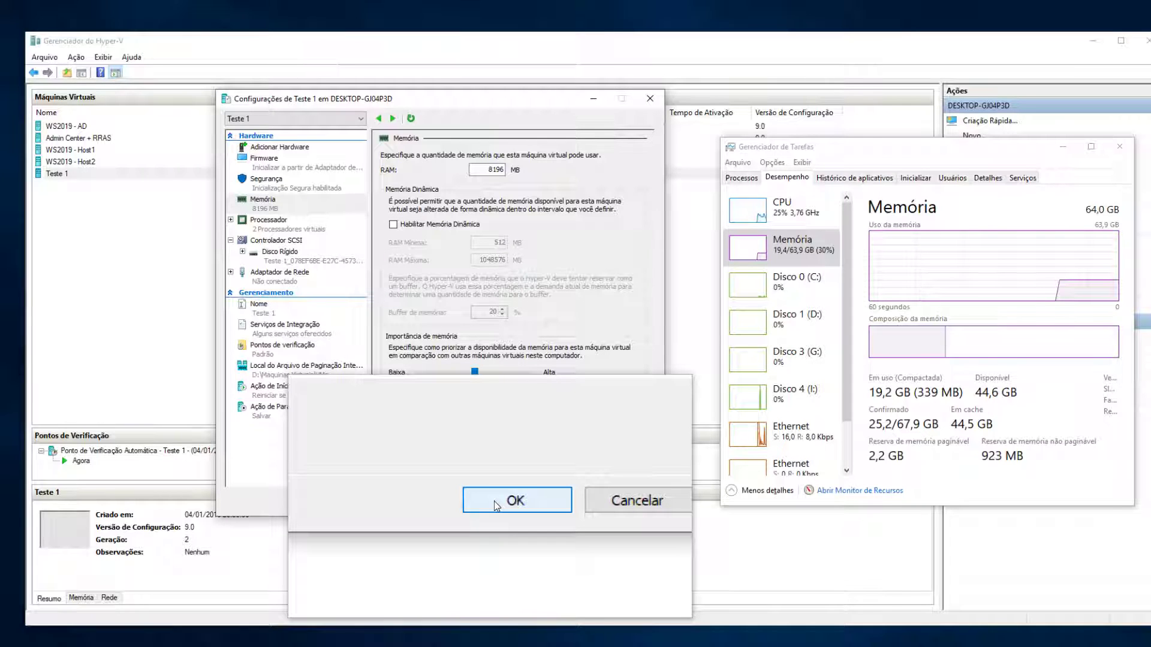
click(494, 501)
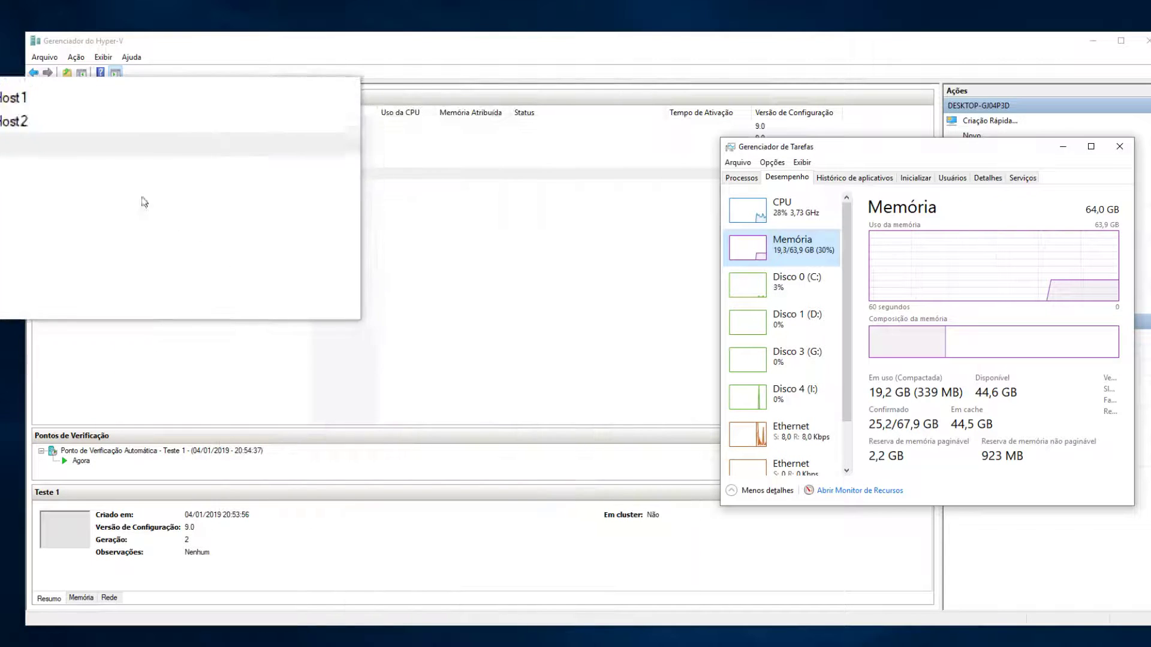
right_click(98, 173)
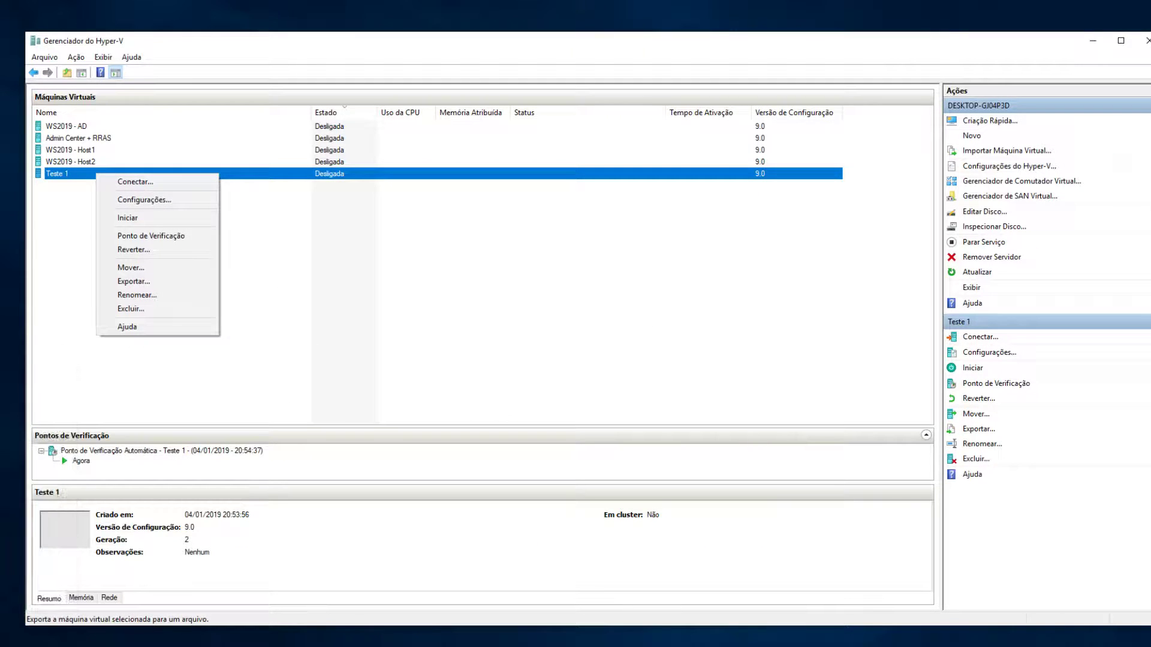
key(Escape)
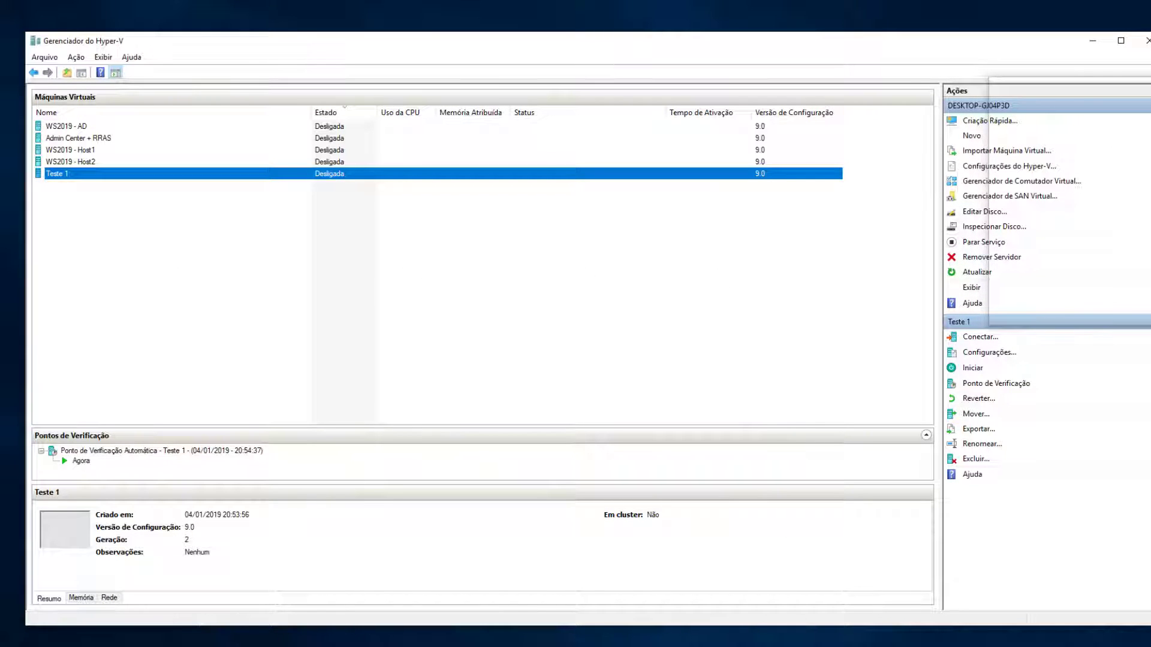
drag(1150, 187, 712, 187)
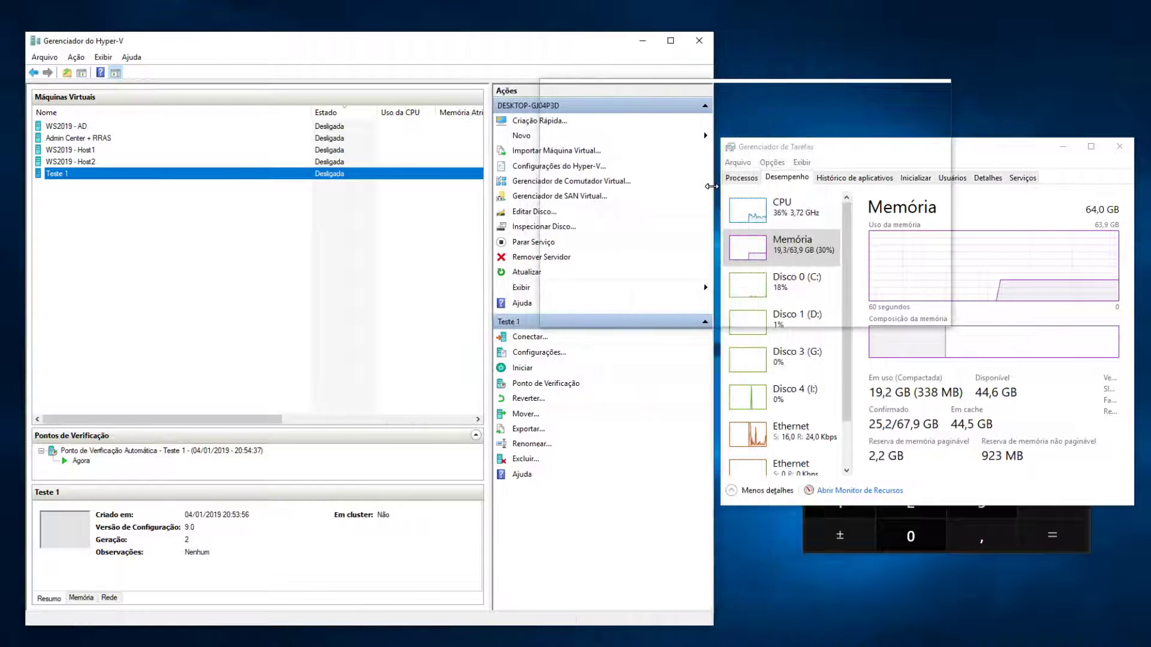
drag(977, 154, 995, 194)
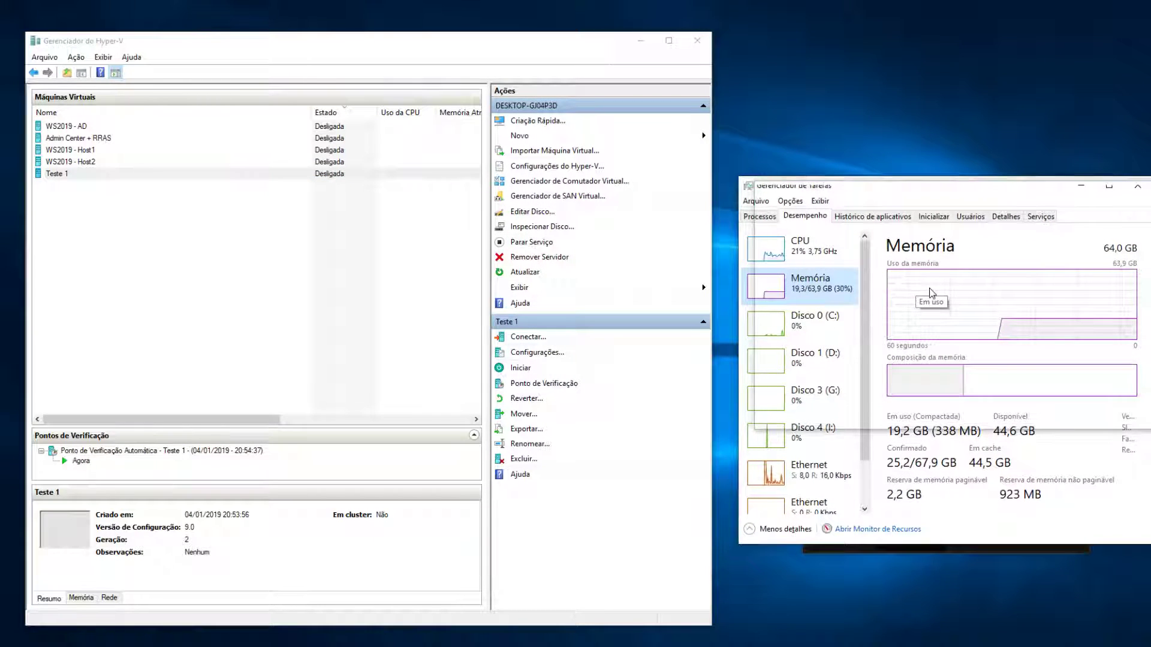
Try to start the Teste 1 virtual machine by reverting to its automatic checkpoint, and dismiss the error
right_click(72, 175)
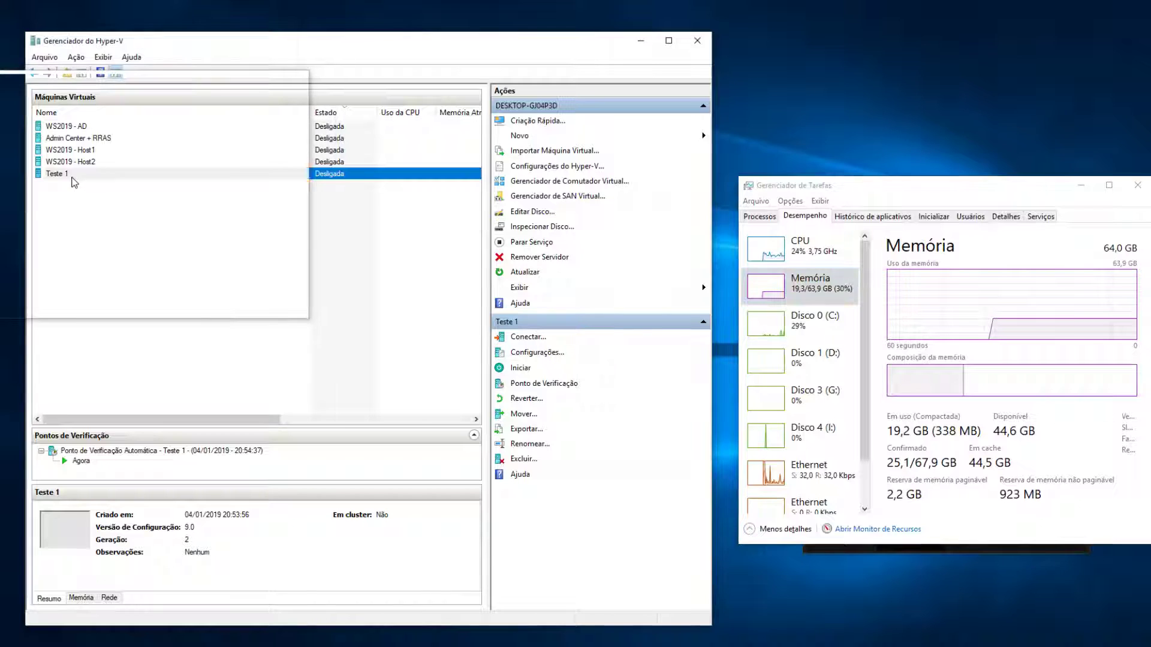
click(96, 221)
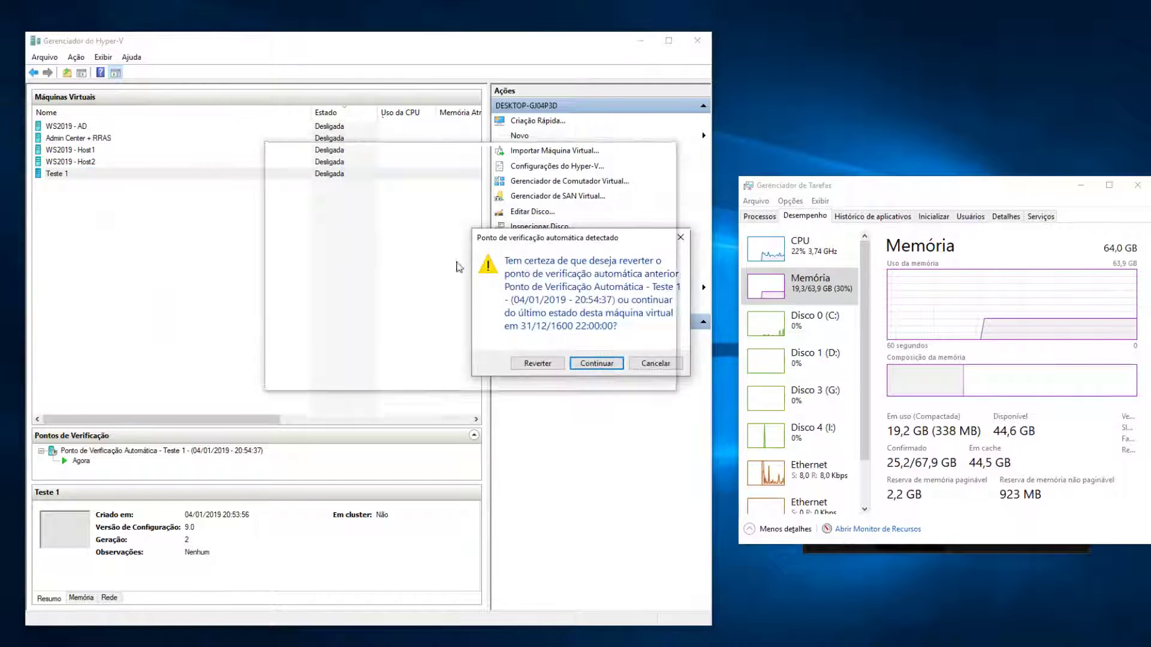
click(536, 363)
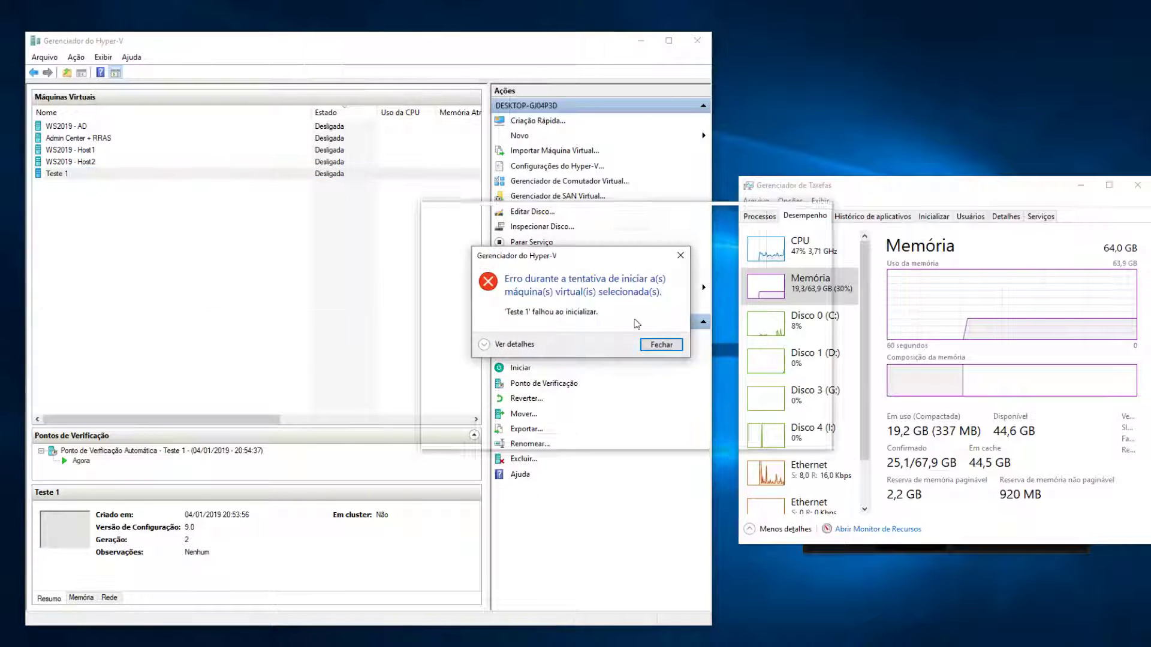
click(665, 342)
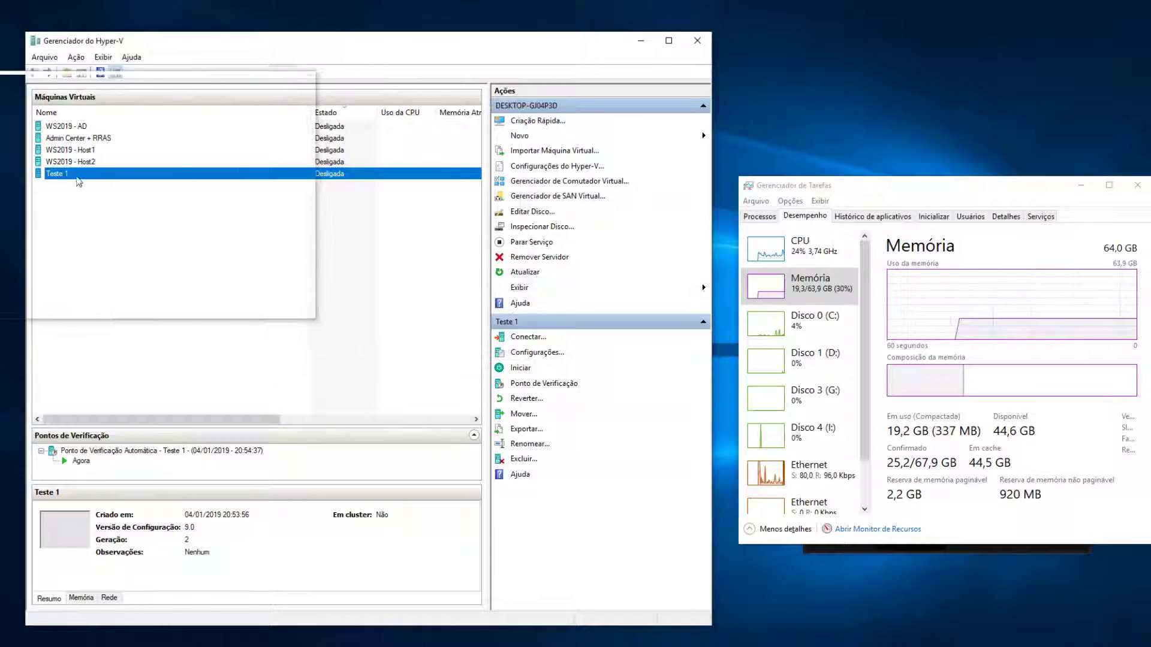
Try to start Teste 1 again by continuing from its last state, and examine the error details
right_click(72, 177)
click(96, 221)
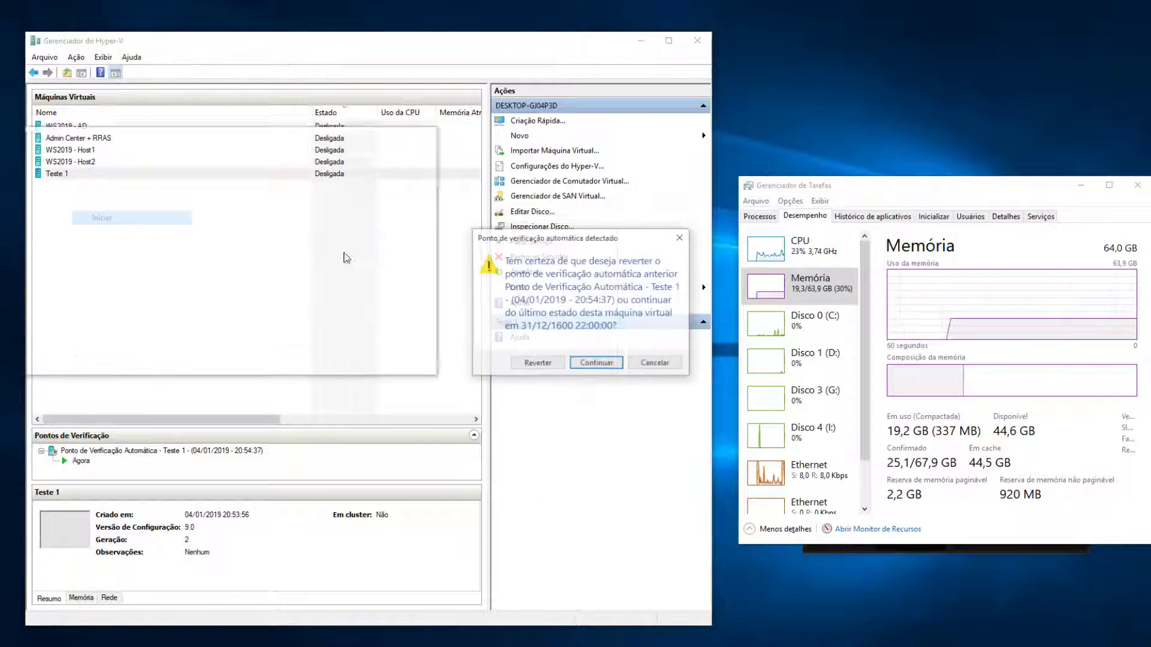
click(591, 364)
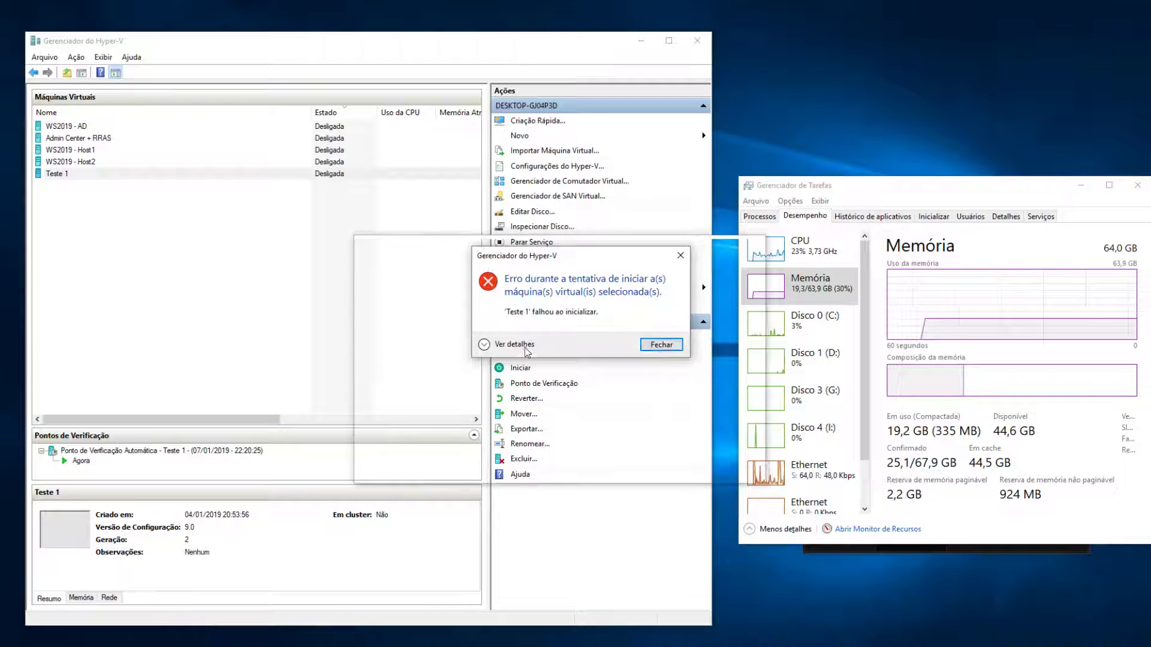
click(527, 346)
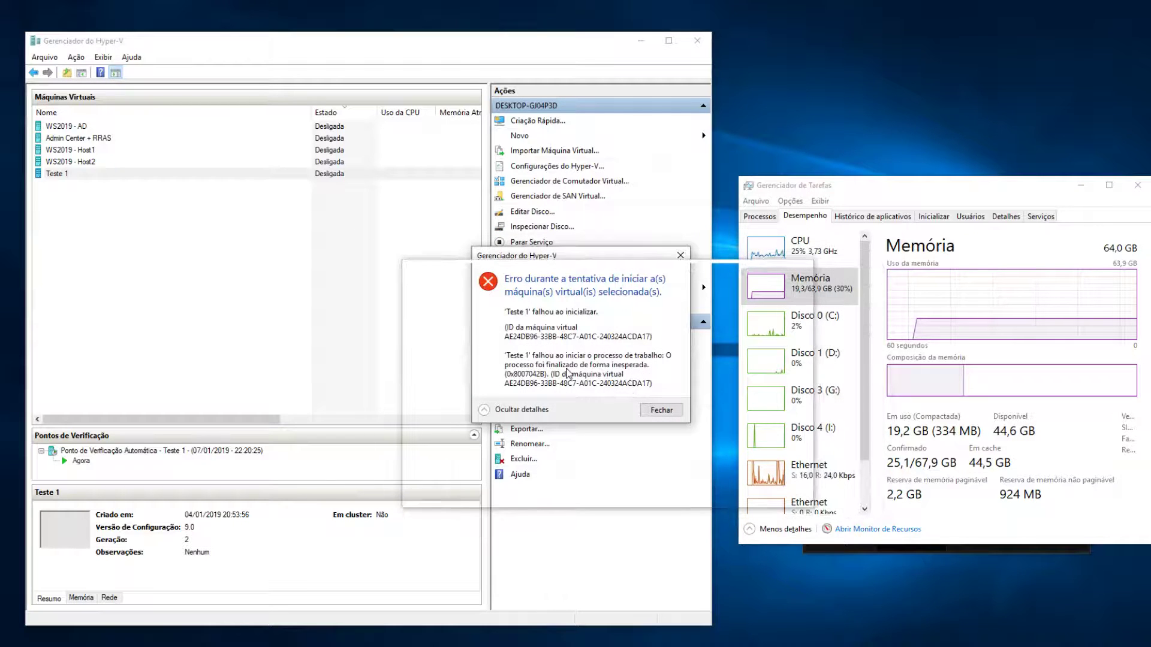
click(661, 410)
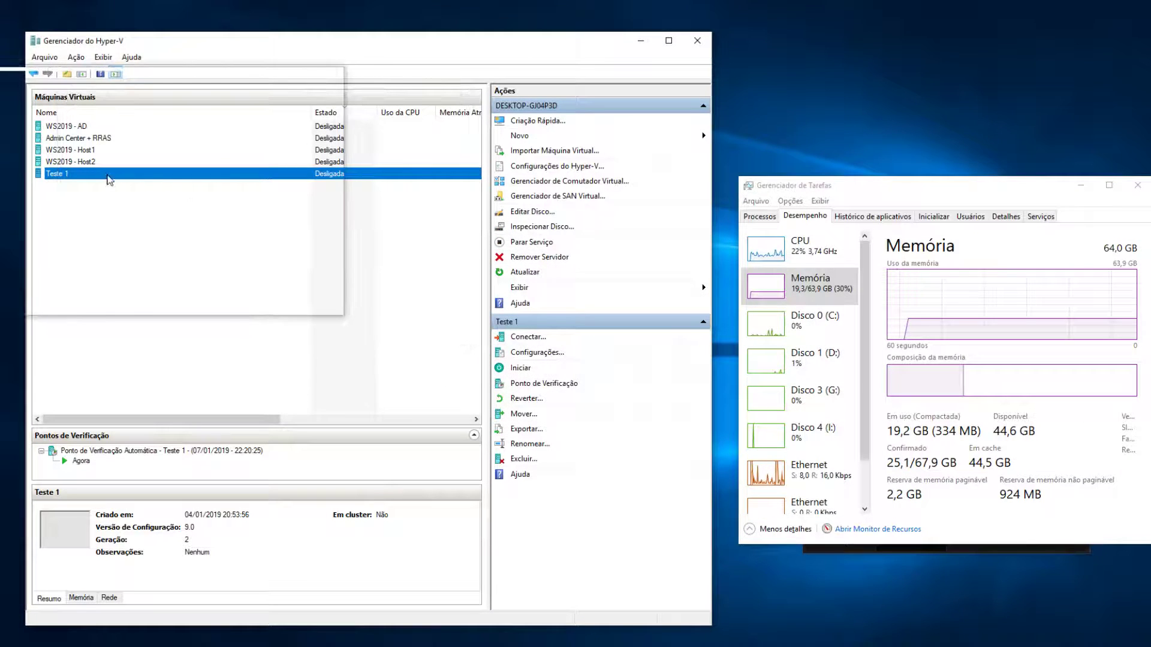
Delete the Teste 1 virtual machine, and cancel out of the wizard for creating a new one
right_click(107, 175)
click(148, 310)
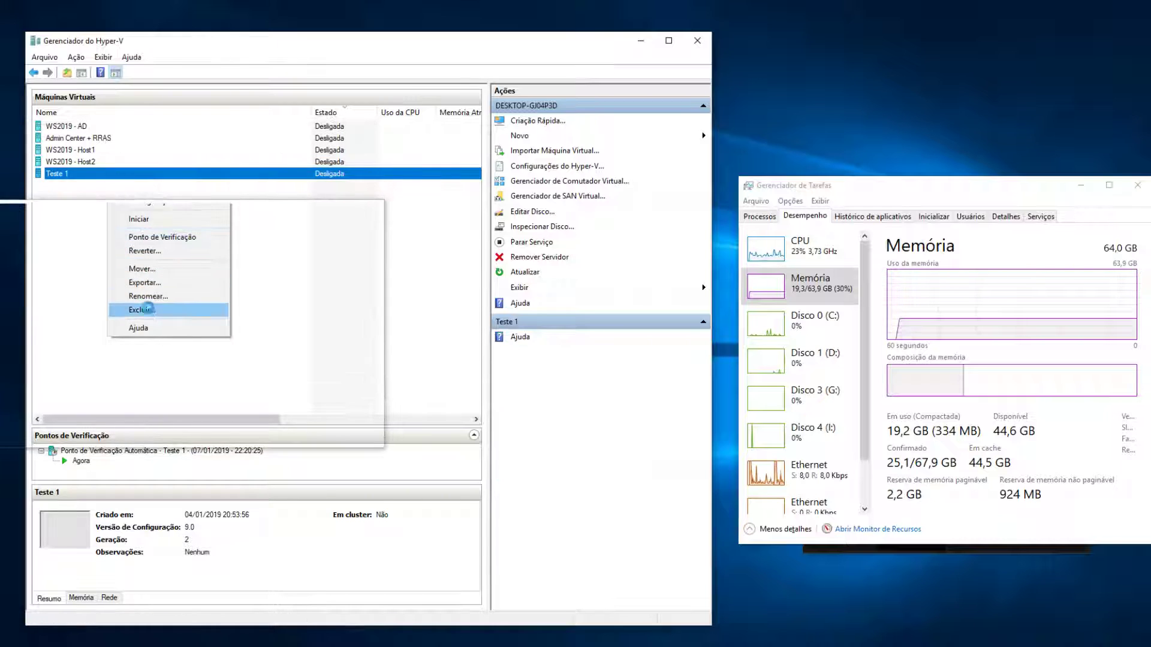
click(400, 346)
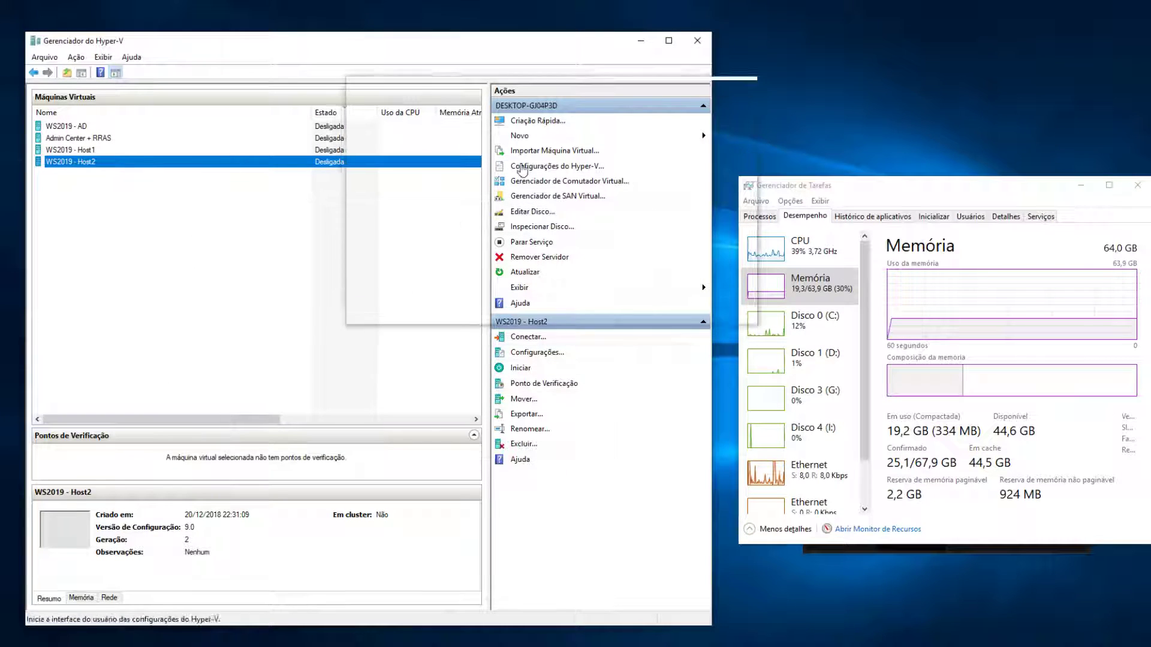
click(518, 137)
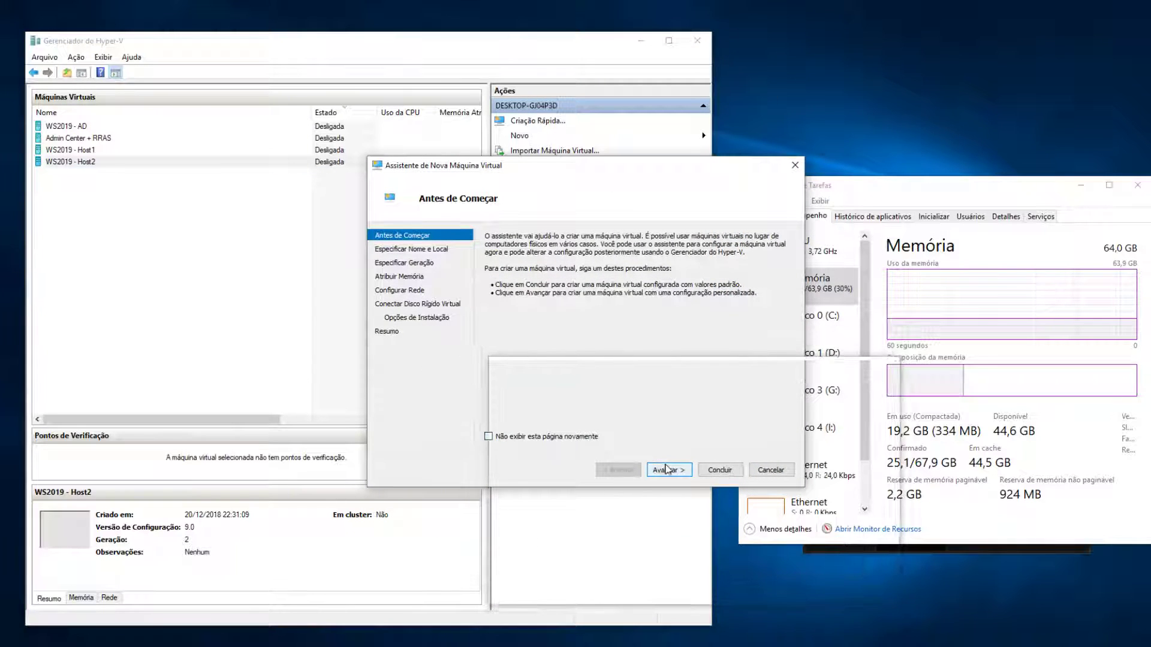
click(771, 470)
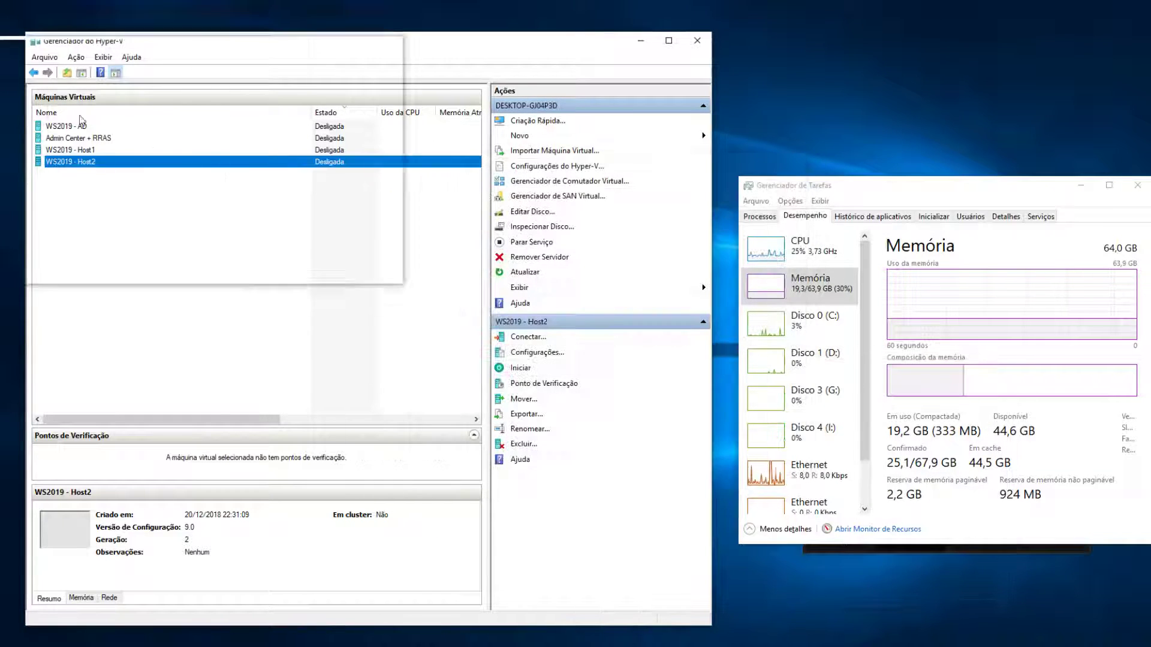
Set the RAM of the WS2019 - AD virtual machine to 8192 MB and save its settings
right_click(79, 127)
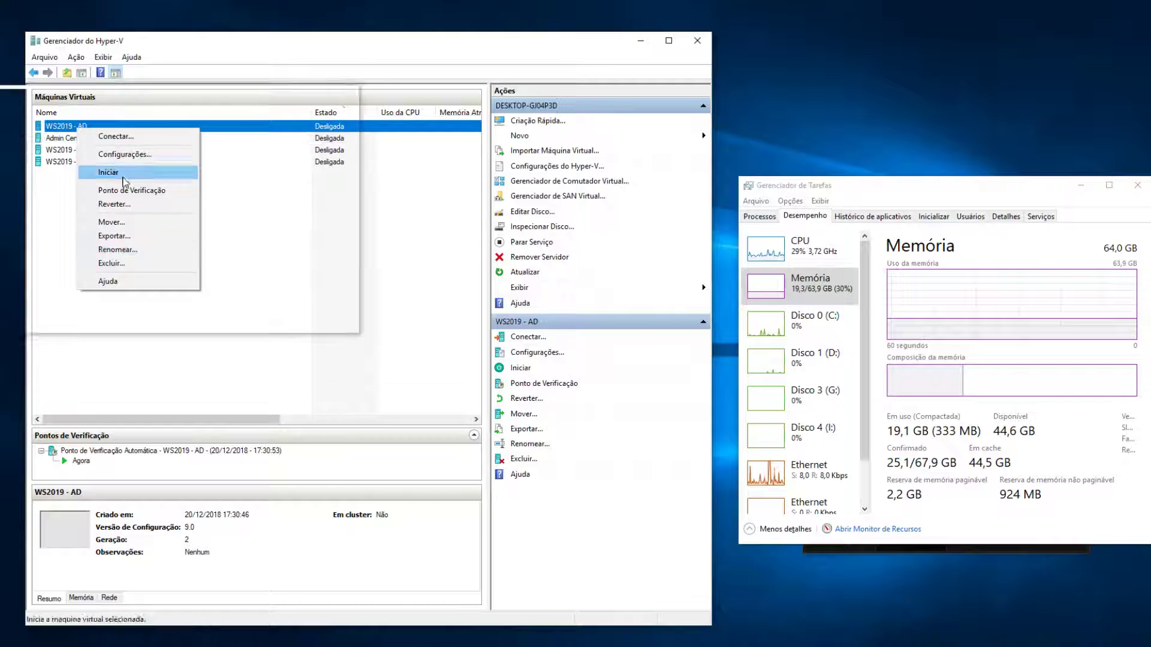
click(124, 154)
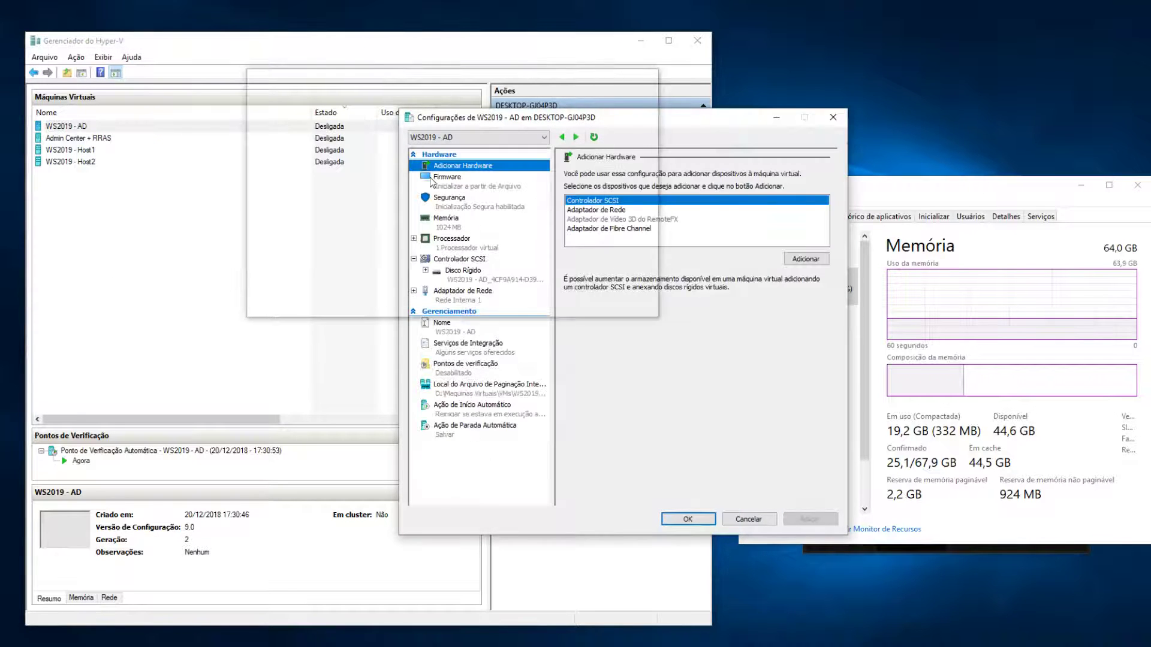
click(249, 221)
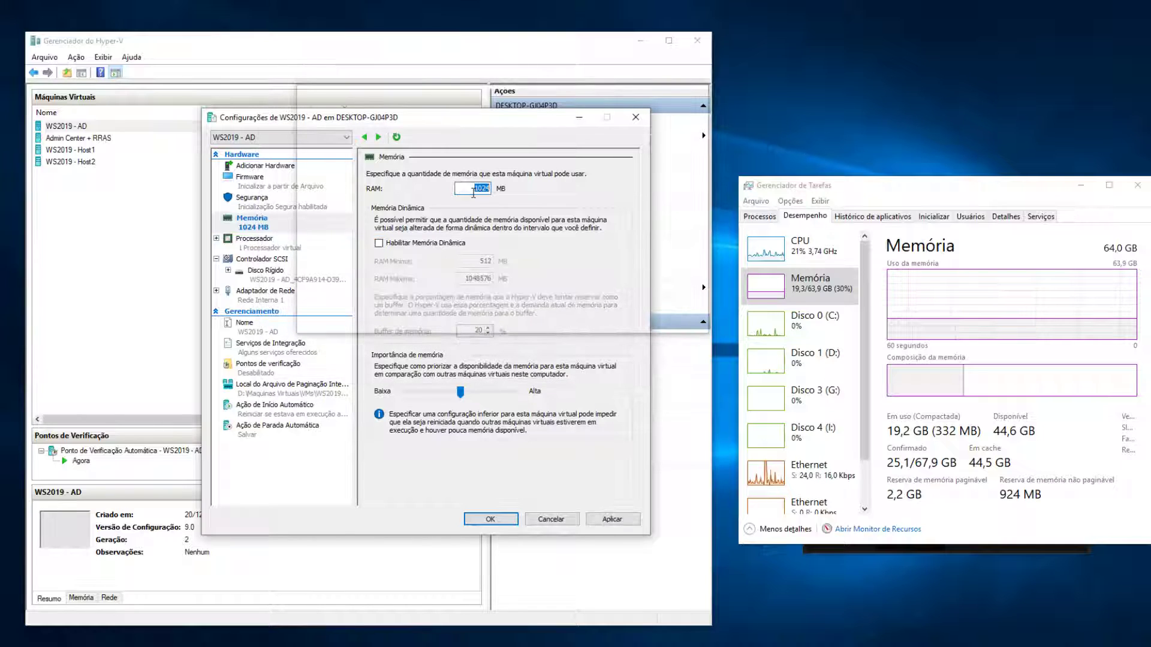
text(819)
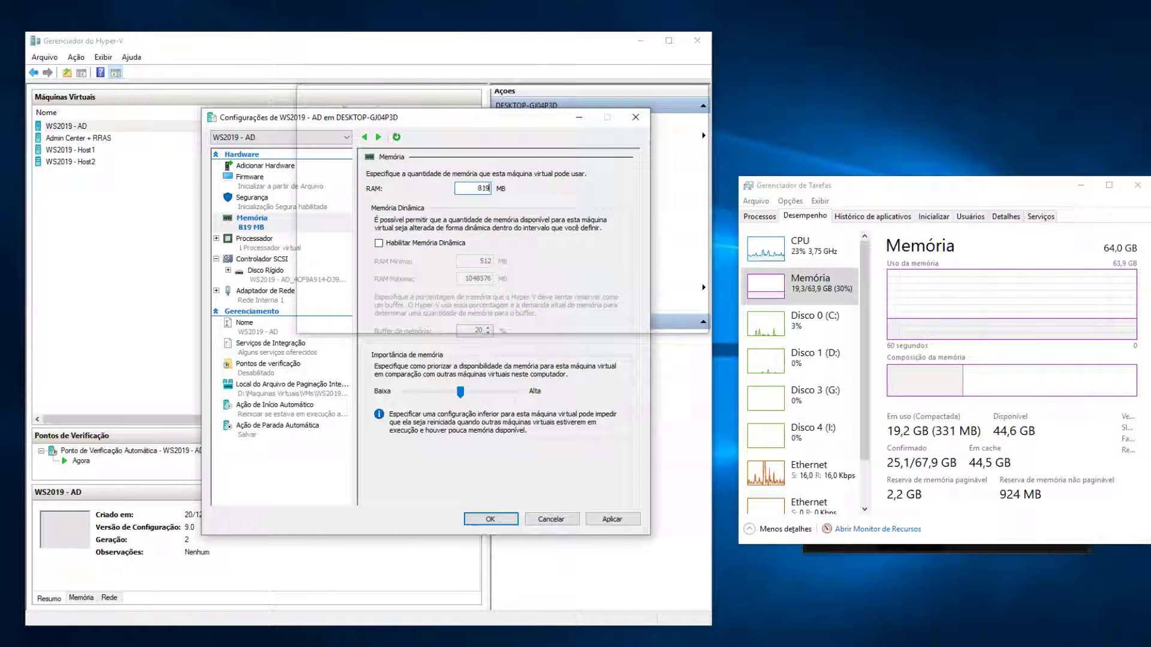
text(2)
click(612, 519)
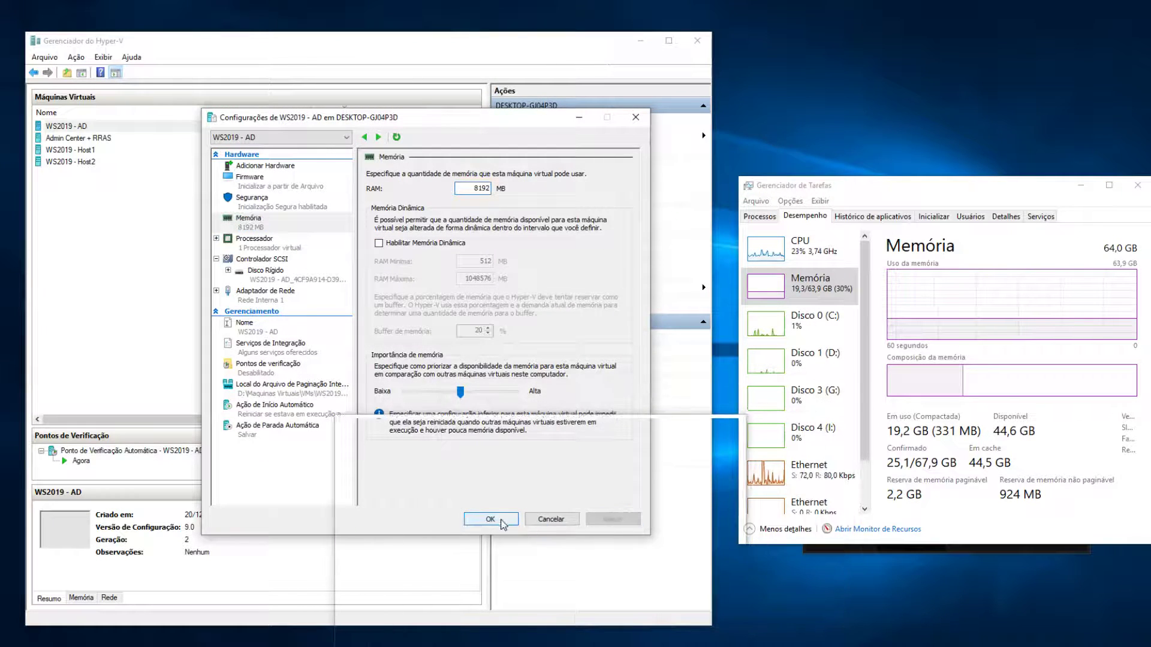
click(502, 524)
Start the WS2019 - AD virtual machine
right_click(204, 128)
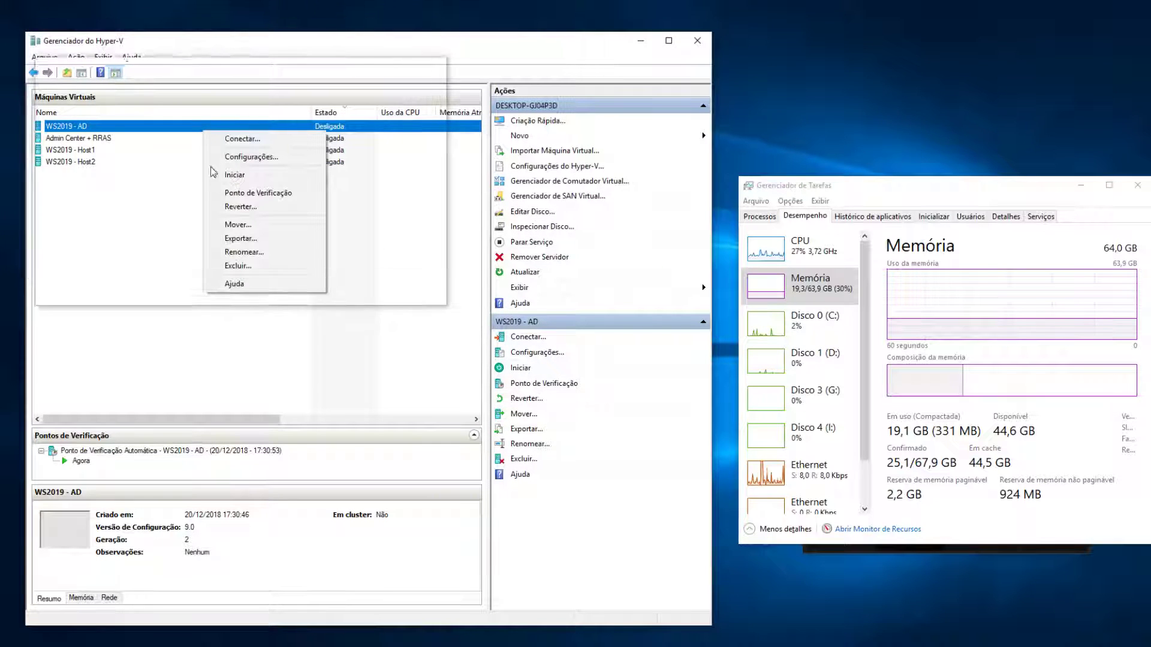
click(212, 174)
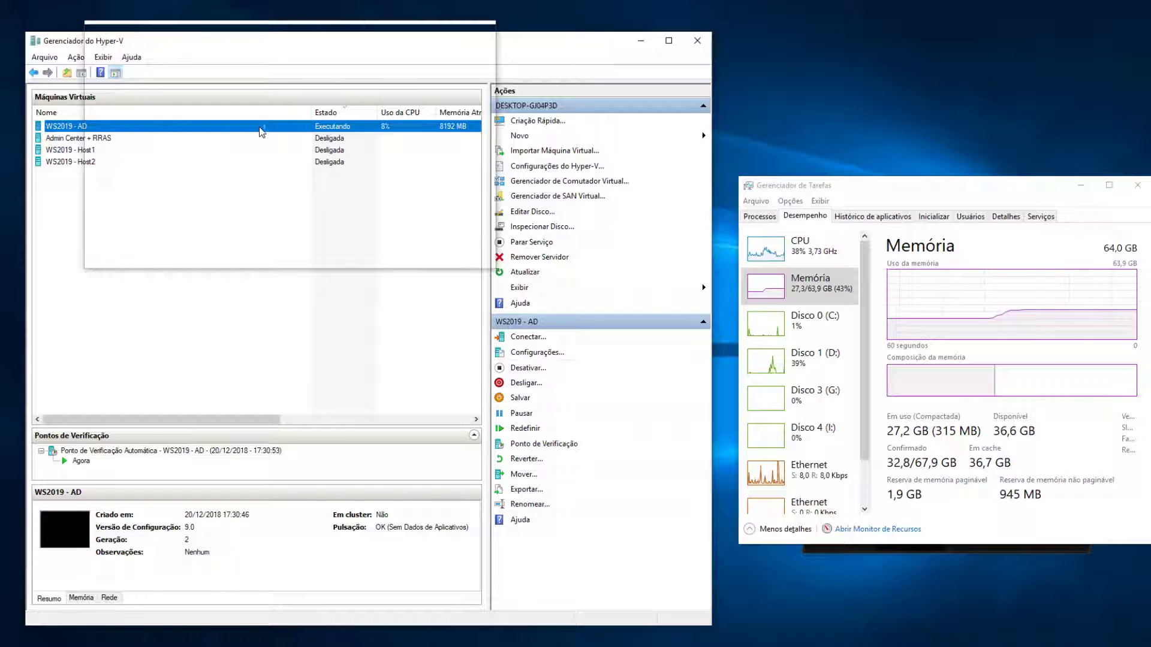
Connect to WS2019 - AD at 1366 by 768 pixels, view its sign-in screen, and close the connection window
double_click(292, 132)
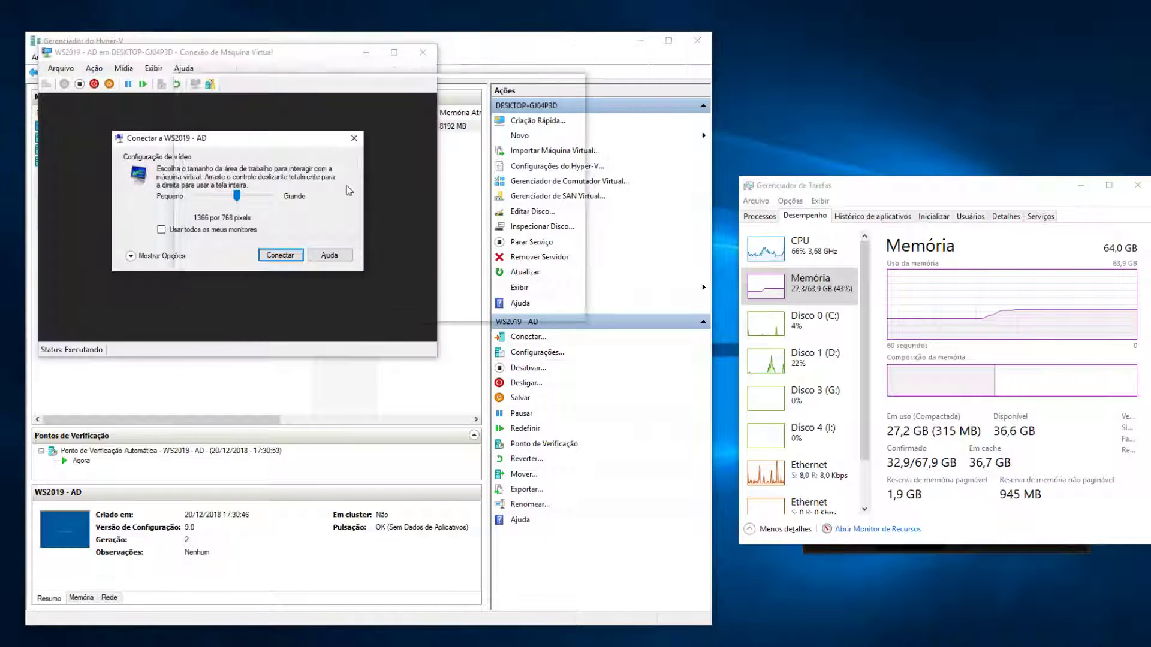
click(283, 256)
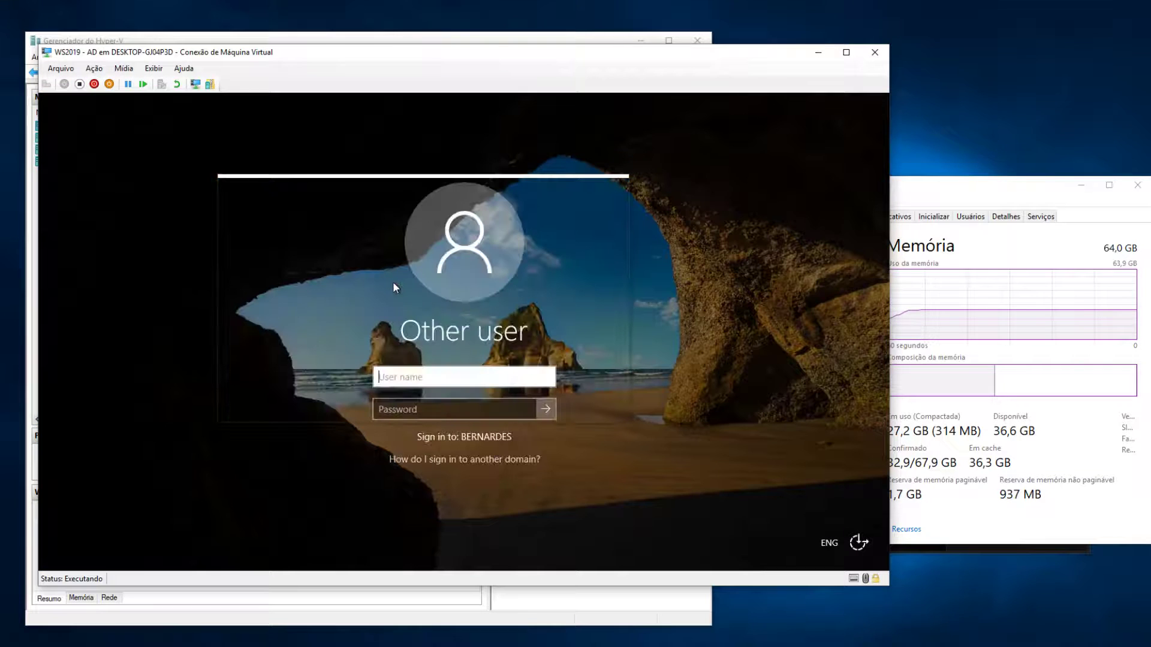
click(875, 53)
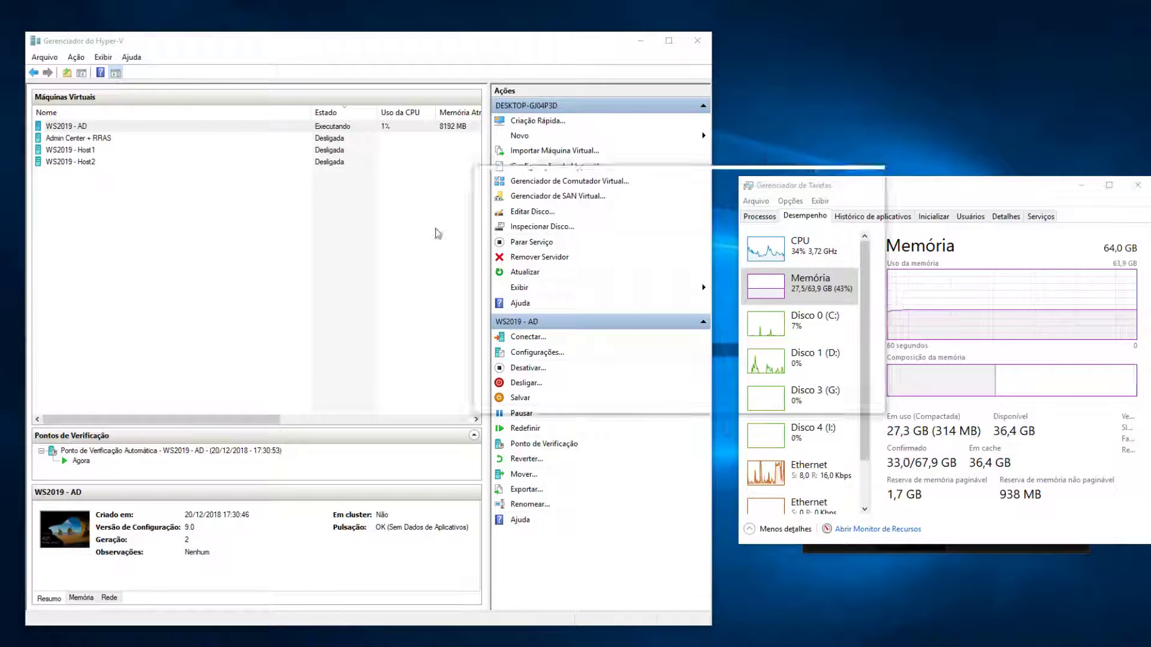
Shut down the WS2019 - AD virtual machine, and set its RAM to 1024 MB in its settings
right_click(123, 126)
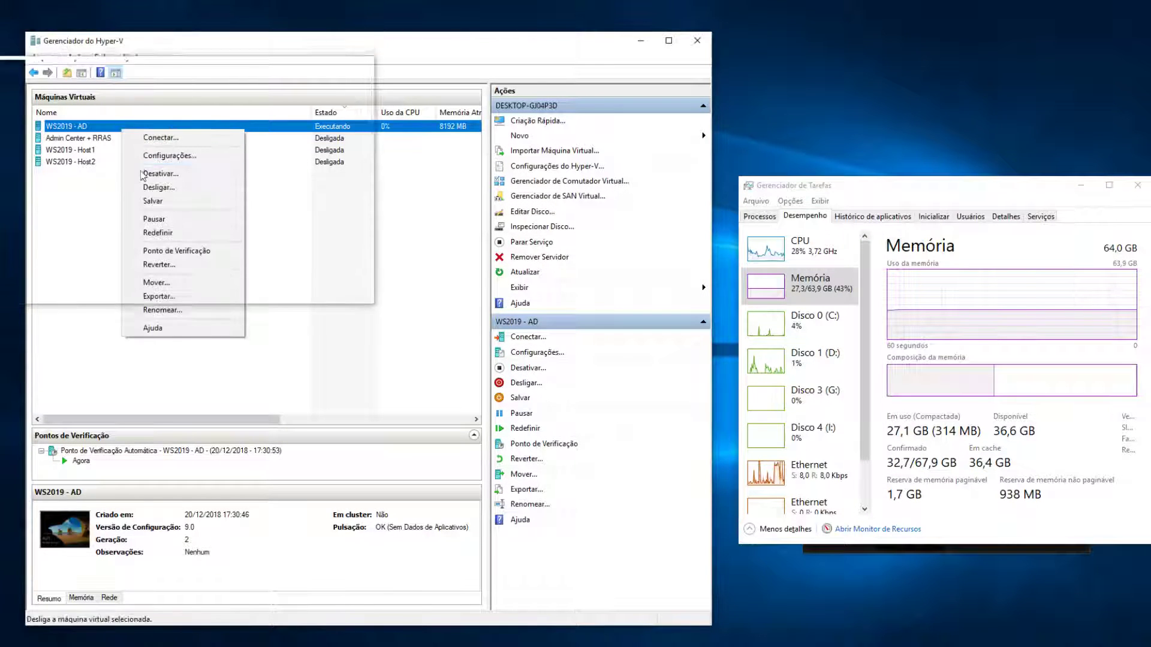
click(148, 187)
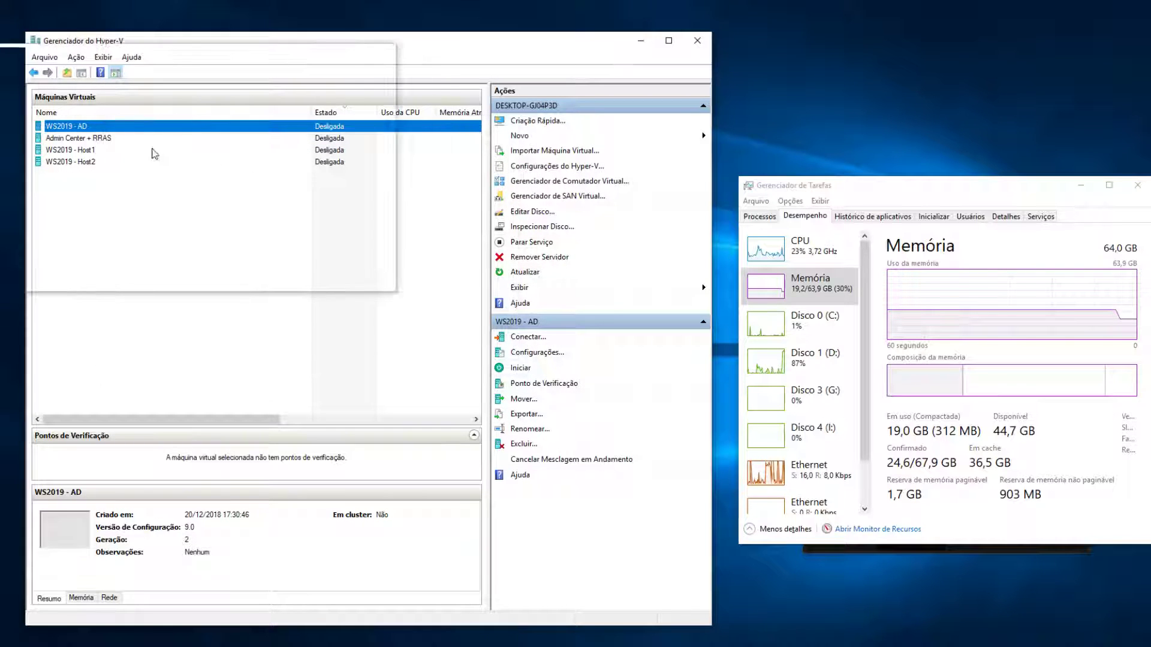
right_click(116, 130)
click(161, 154)
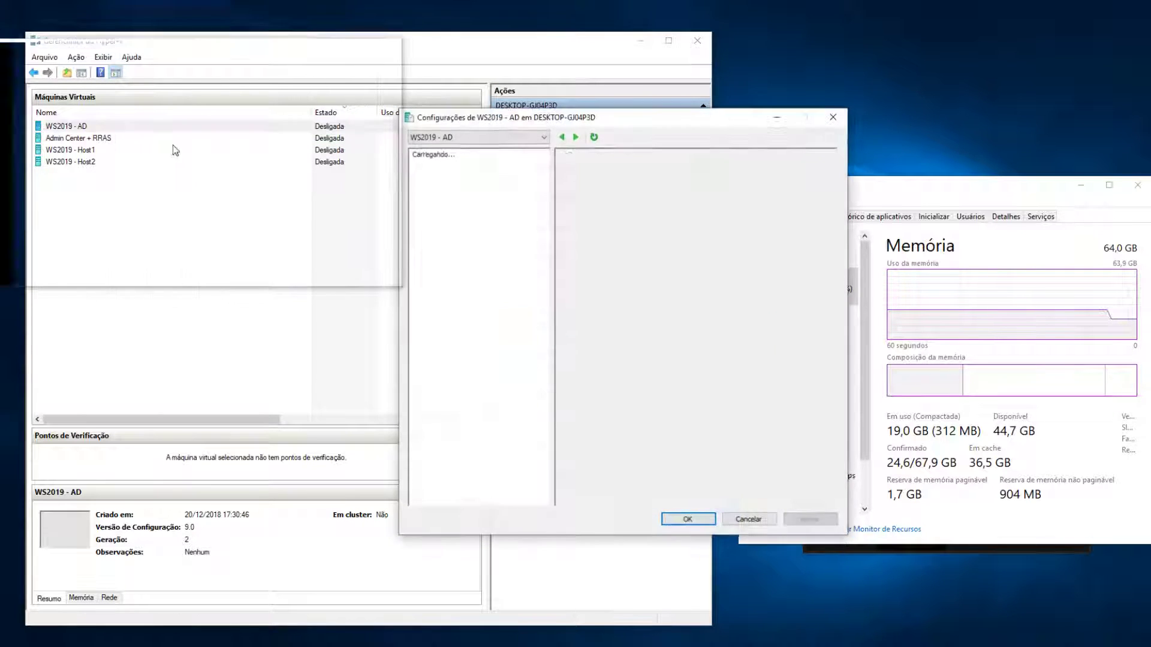
drag(502, 123, 377, 134)
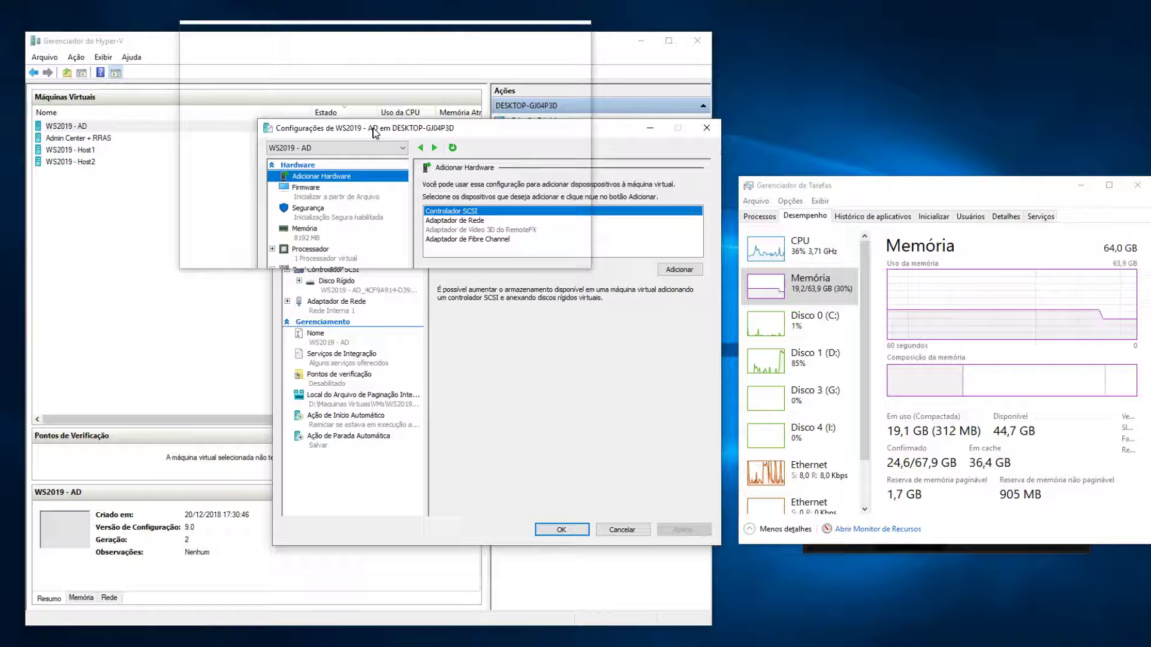
click(320, 232)
click(550, 199)
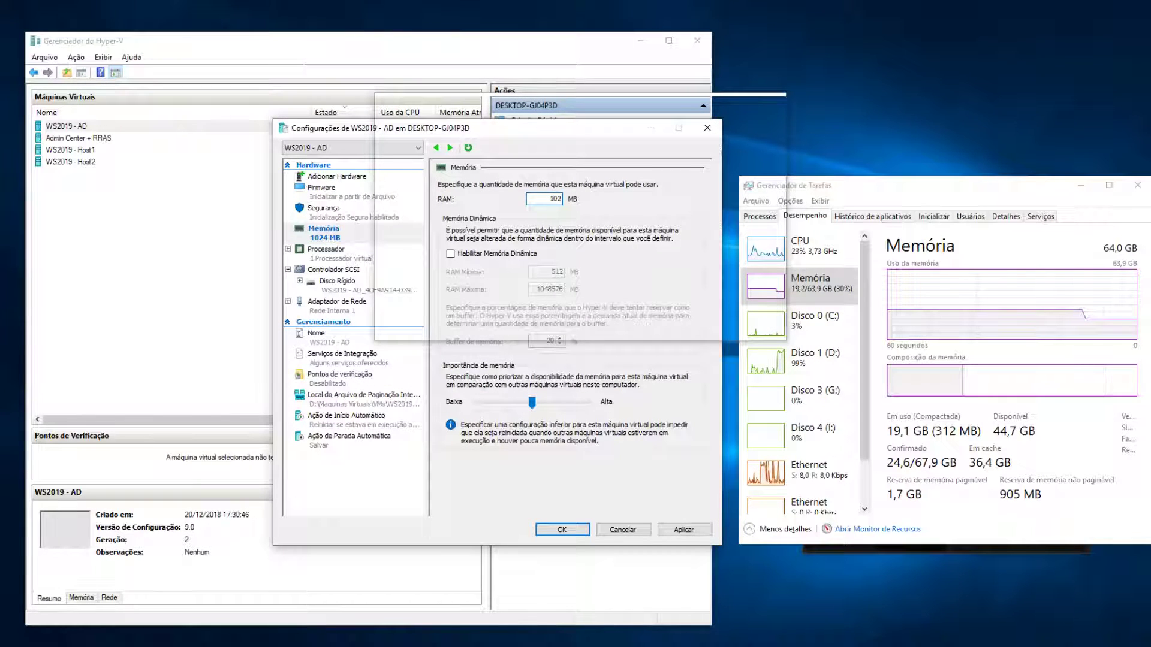
click(684, 530)
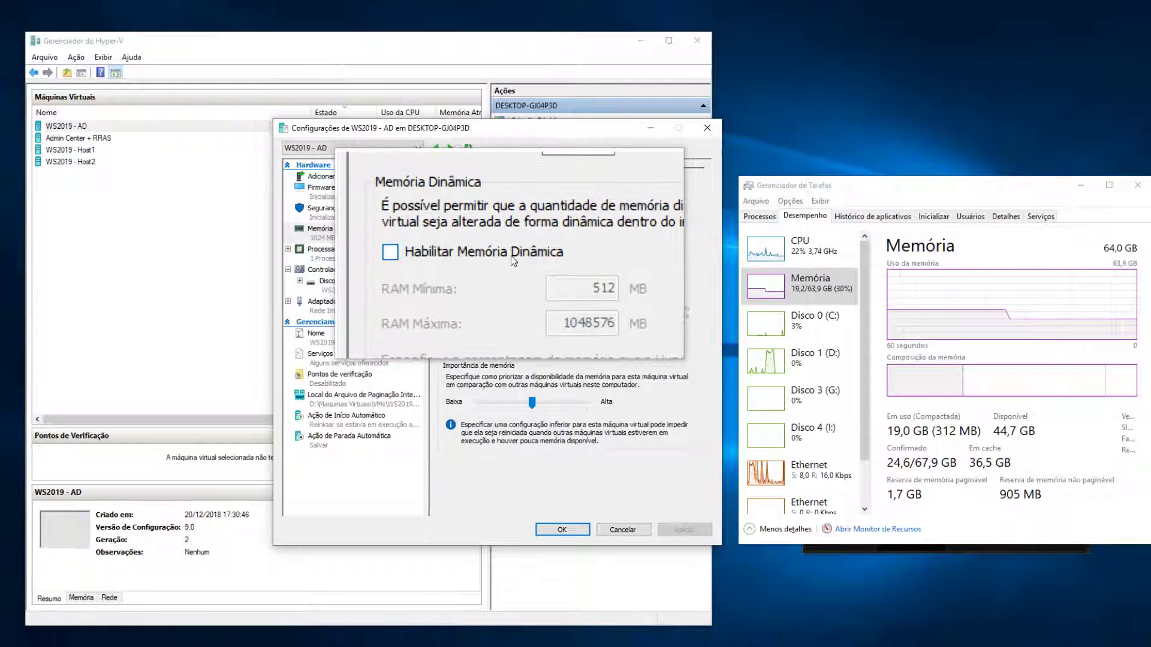
Enable dynamic memory for WS2019 - AD with a maximum of 2048 MB, and save its startup RAM as 512 MB
click(511, 255)
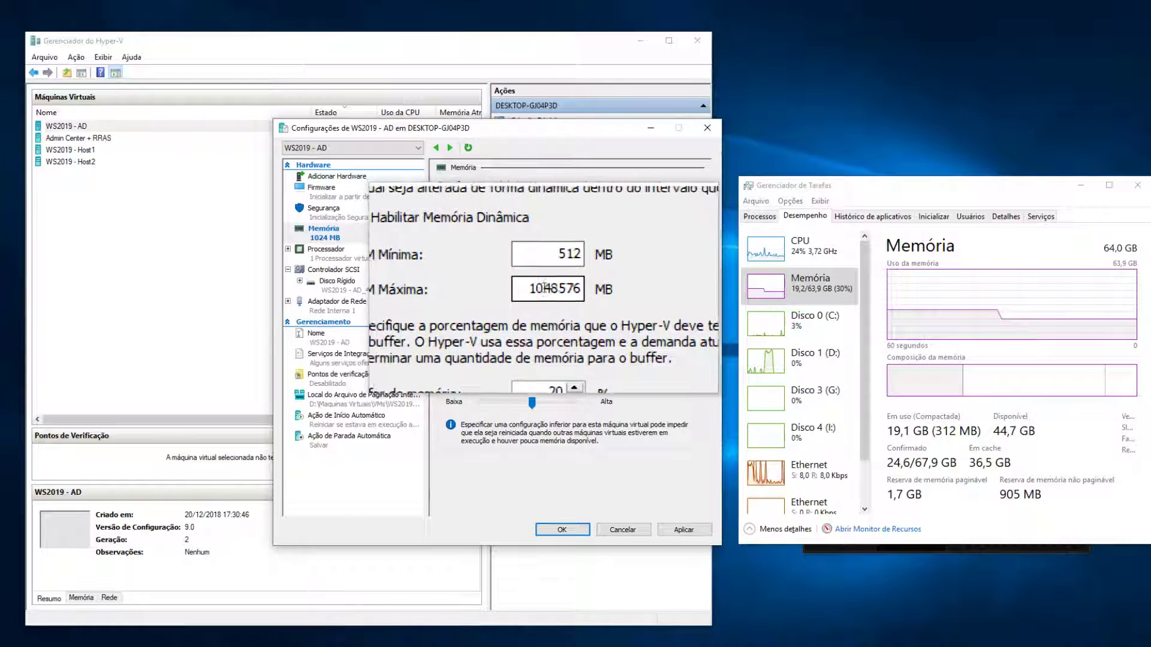
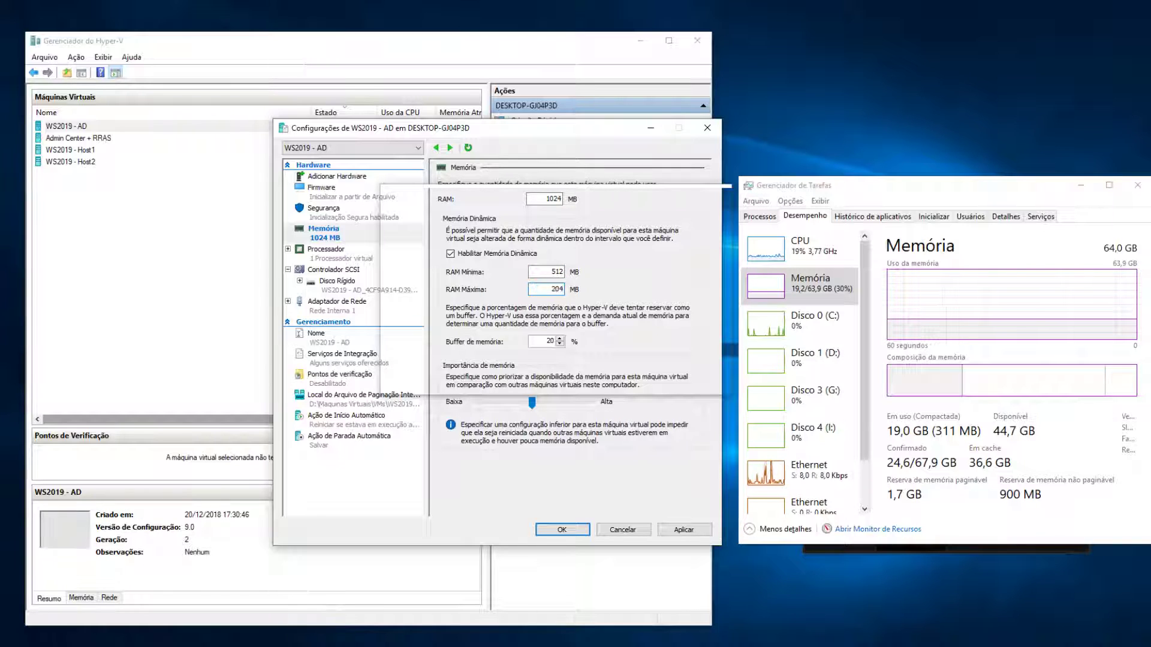
click(683, 530)
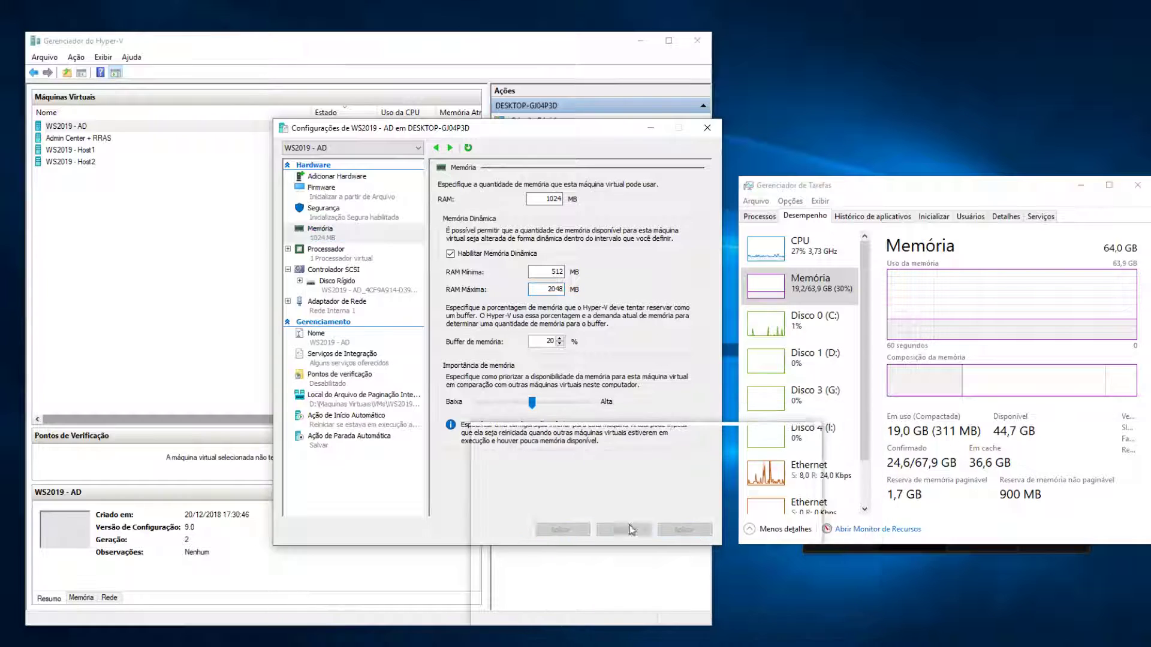
double_click(552, 200)
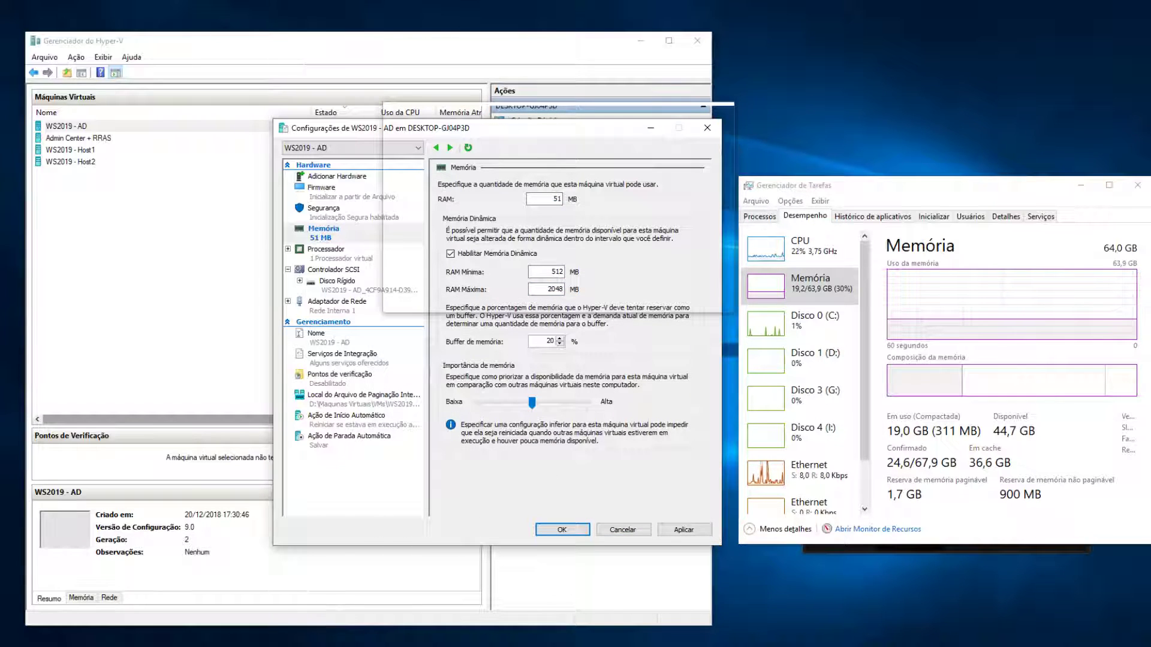
text(2)
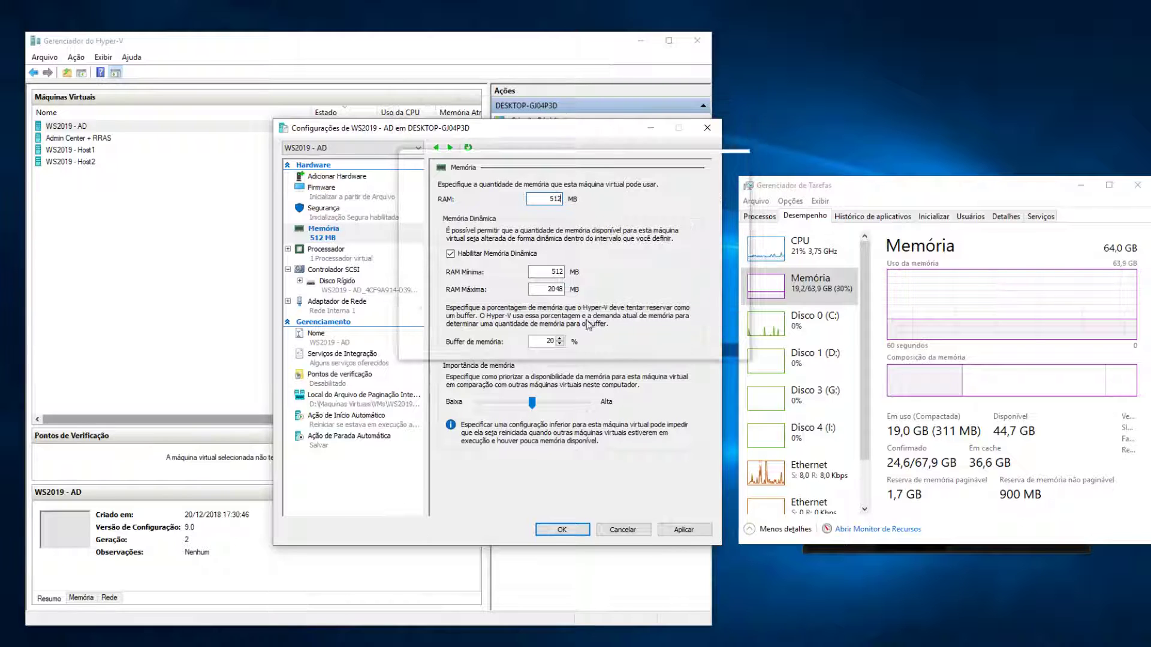
click(561, 529)
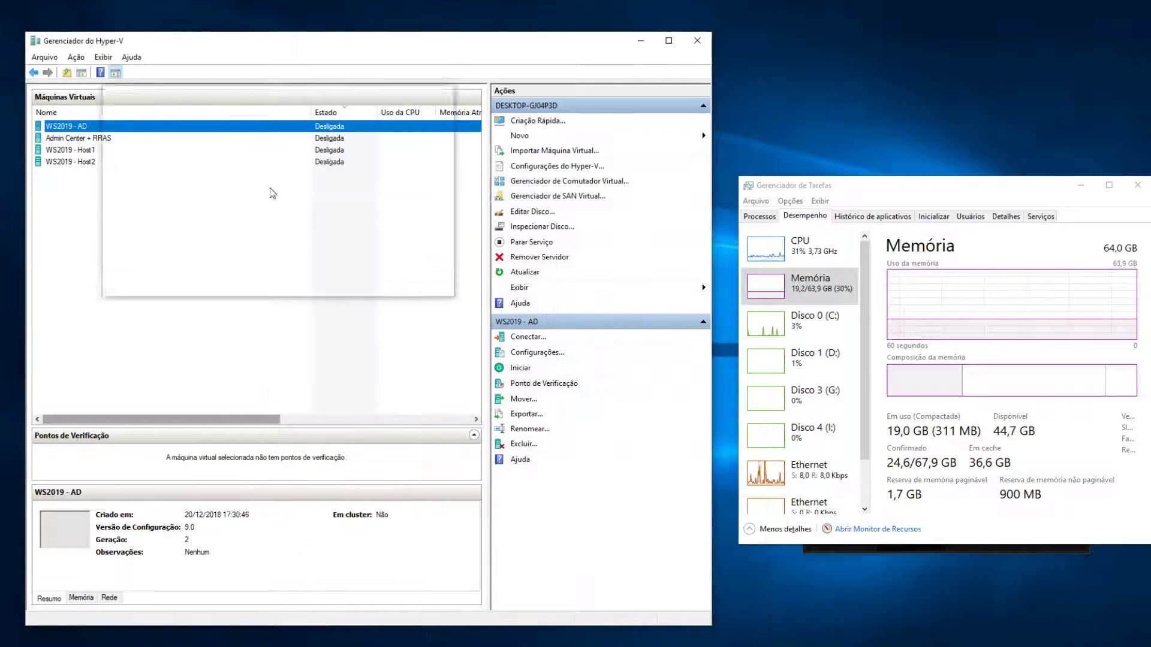
Start the WS2019 - AD virtual machine, and check its assigned memory and memory demand against the host's memory use
right_click(258, 127)
click(289, 173)
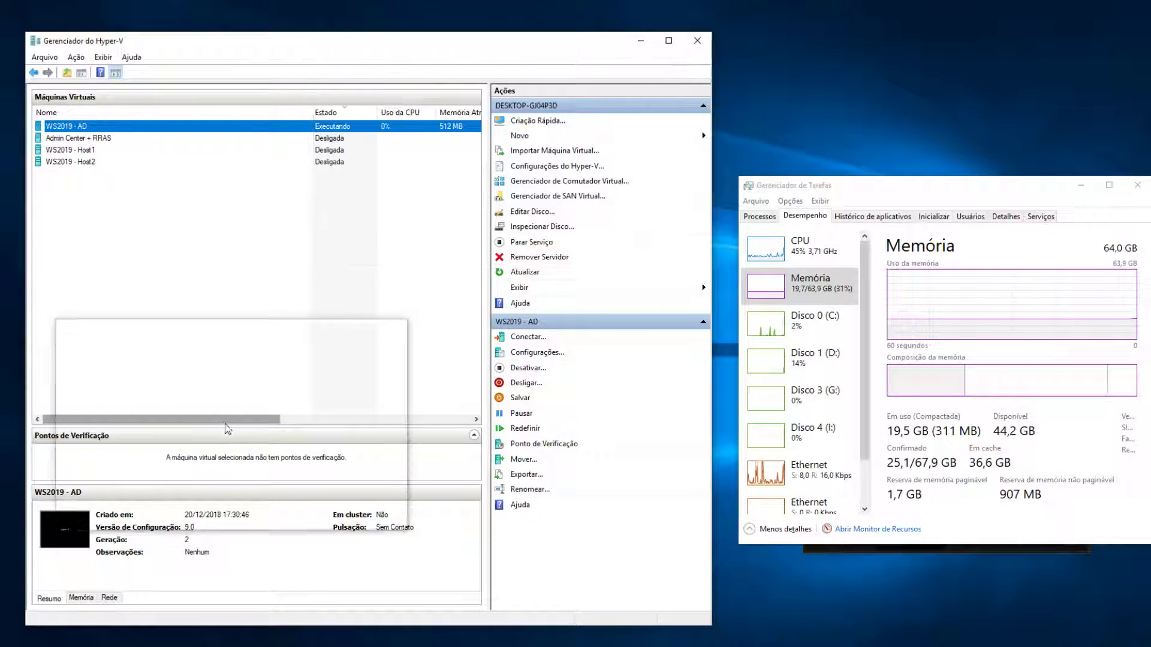
drag(226, 419, 997, 342)
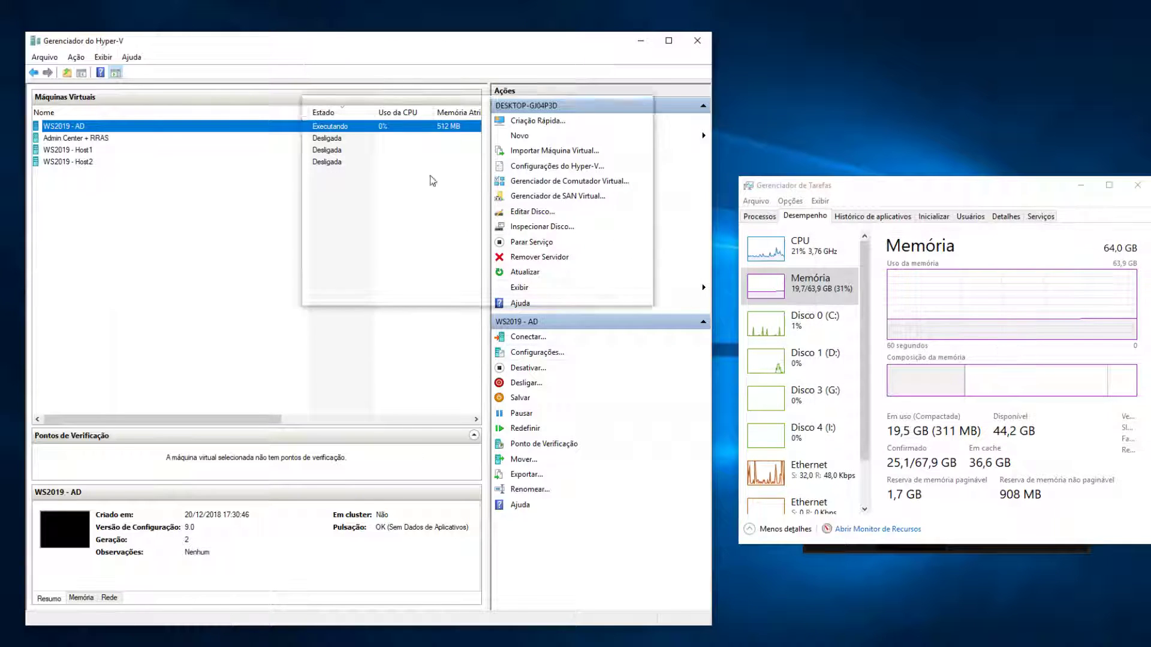
click(84, 598)
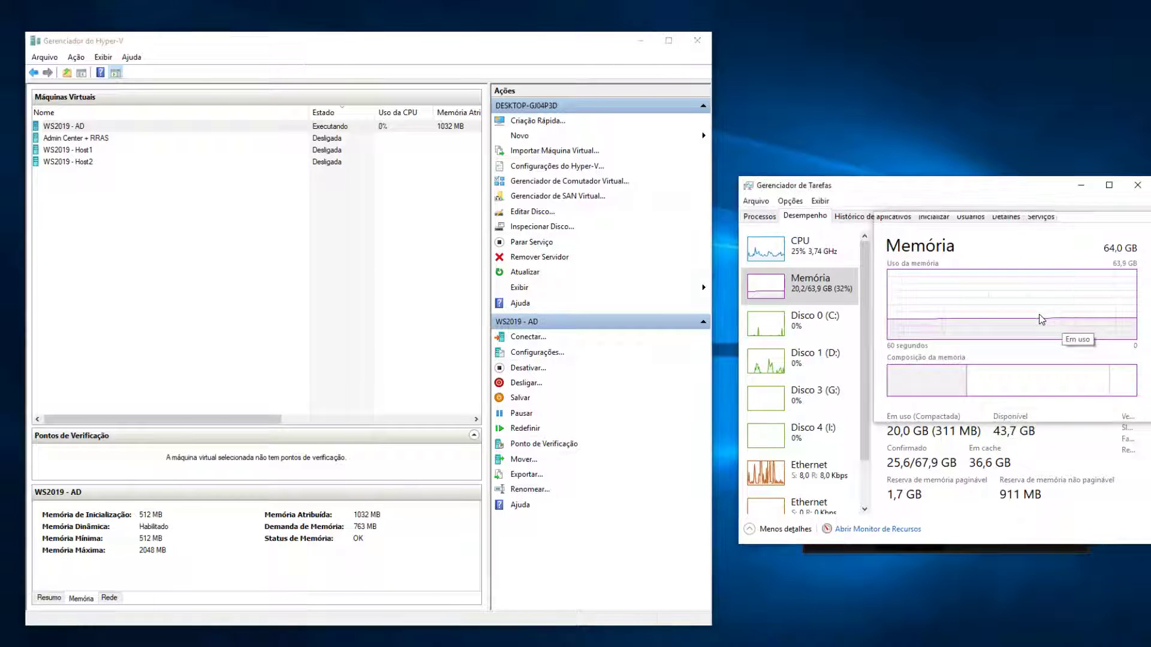
click(947, 274)
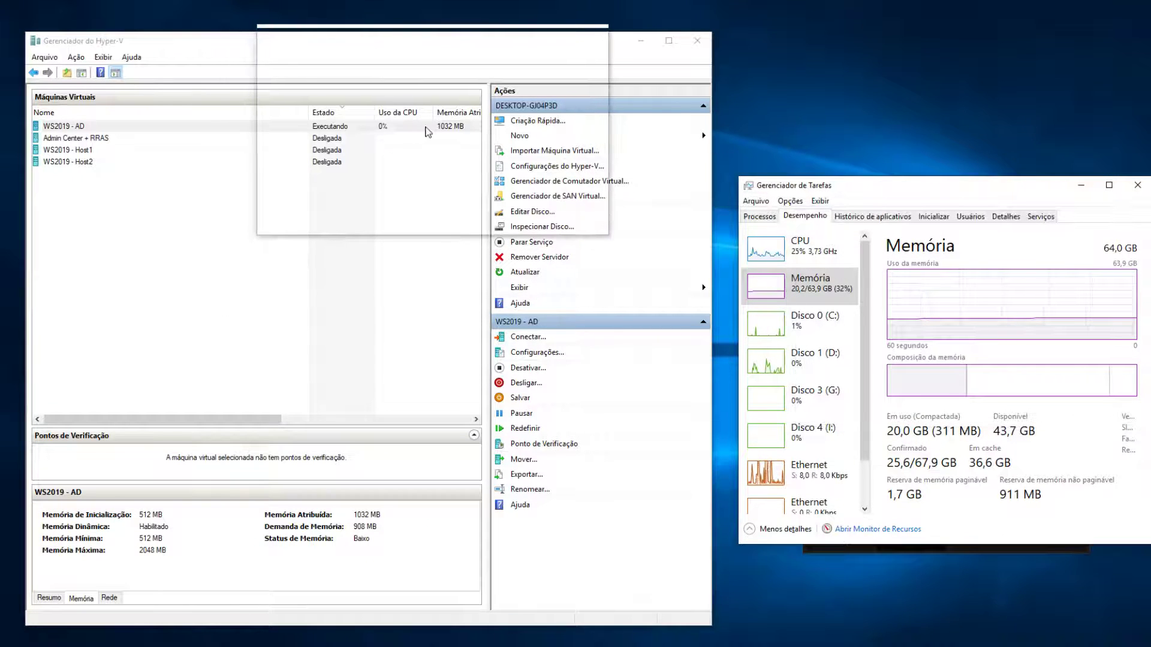
click(426, 127)
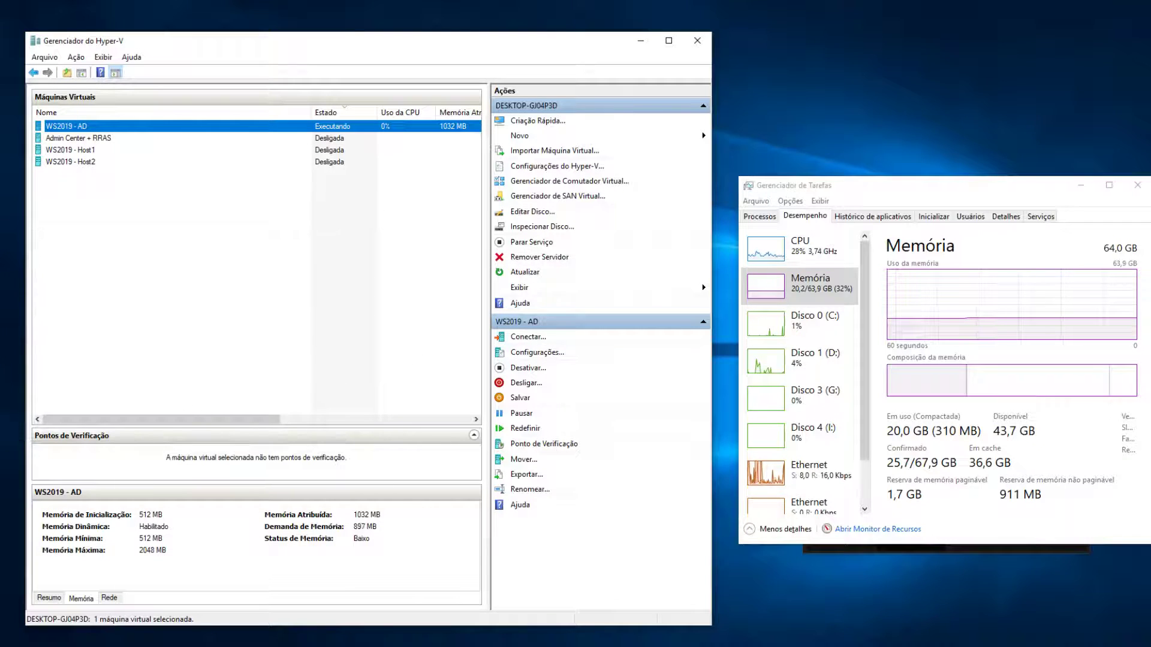
click(464, 130)
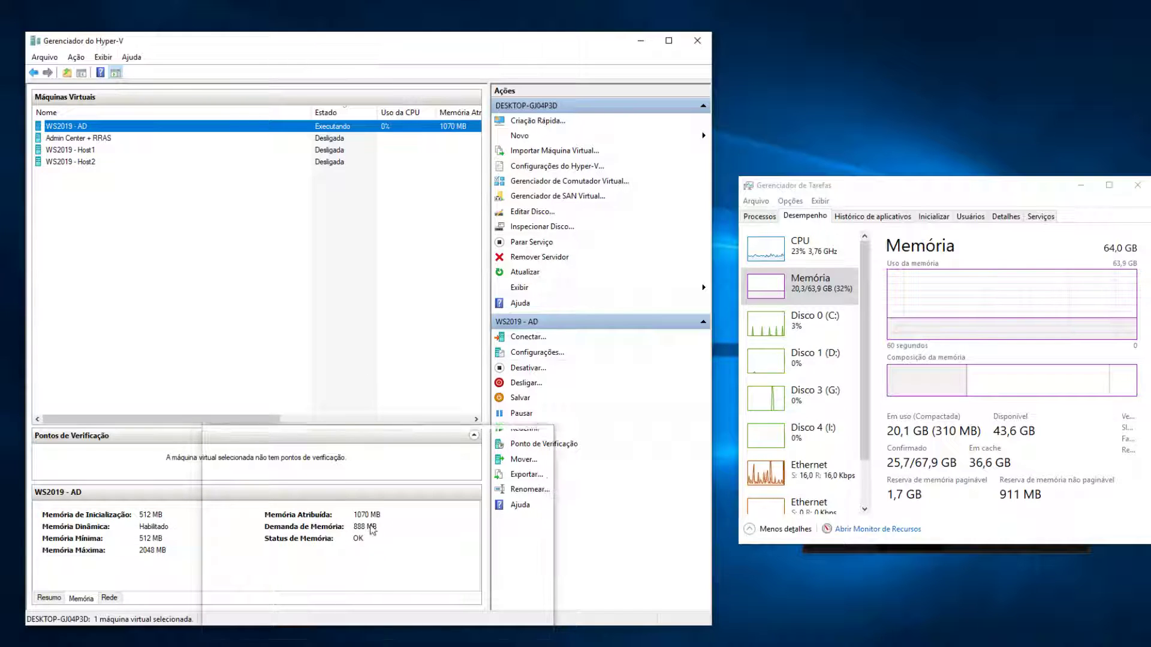
Power off the WS2019 - AD virtual machine and show its summary details
right_click(298, 130)
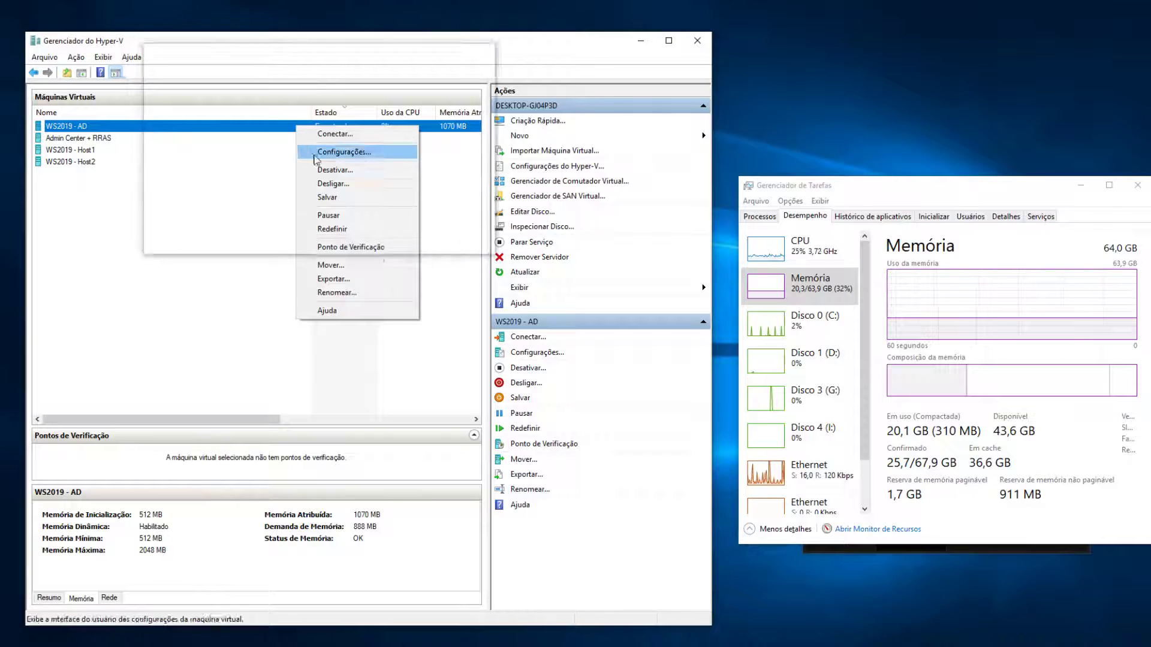
click(346, 197)
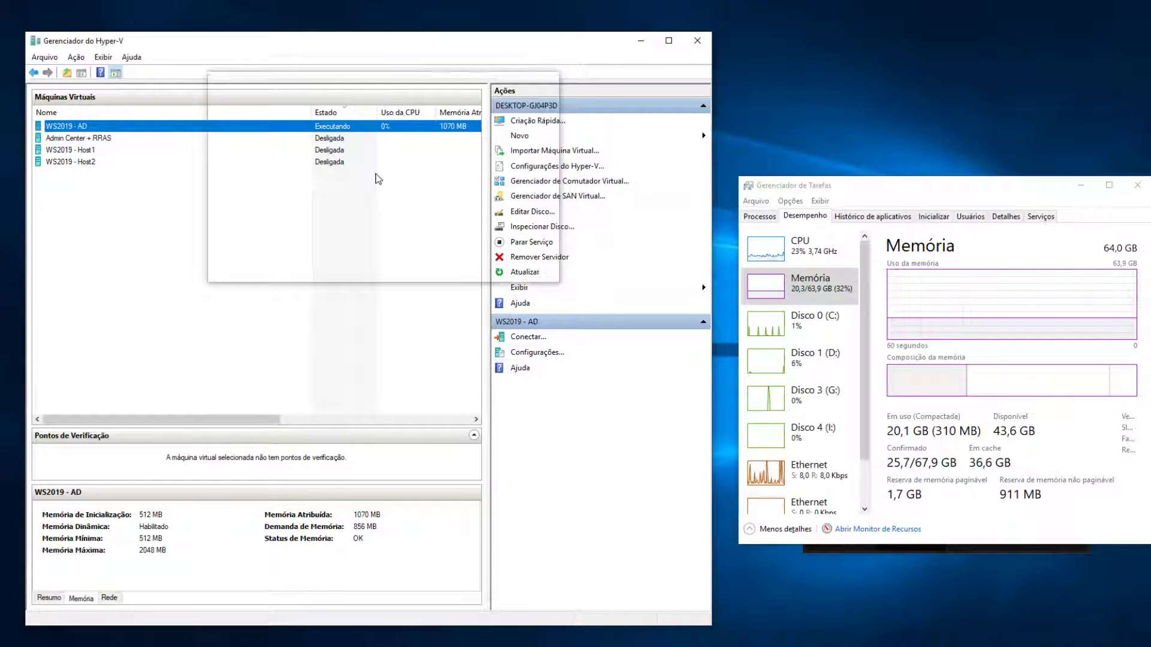
click(49, 597)
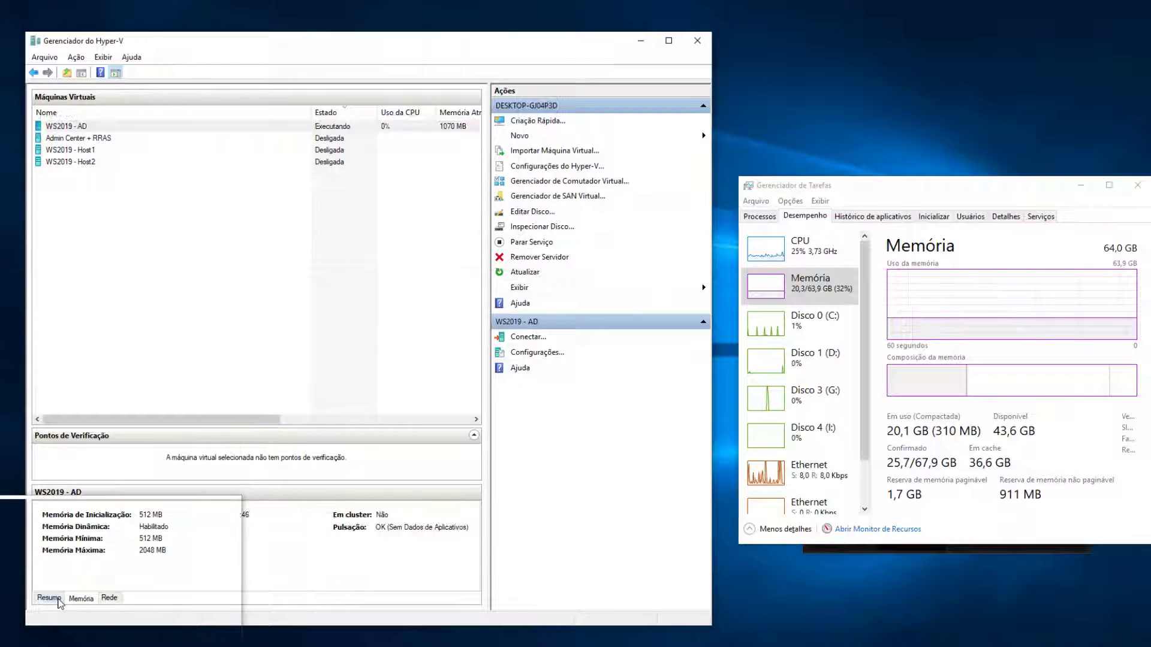
click(243, 129)
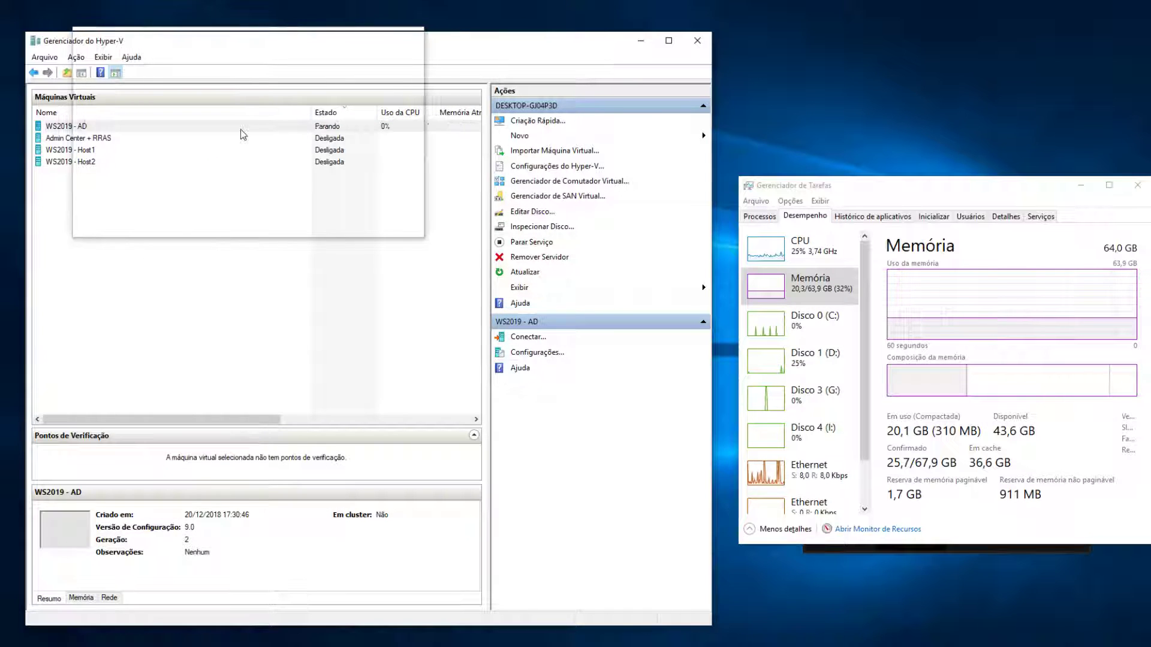
Re-enable dynamic memory in the WS2019 - AD settings, and examine the memory importance and the minimum and maximum RAM
right_click(240, 127)
click(269, 154)
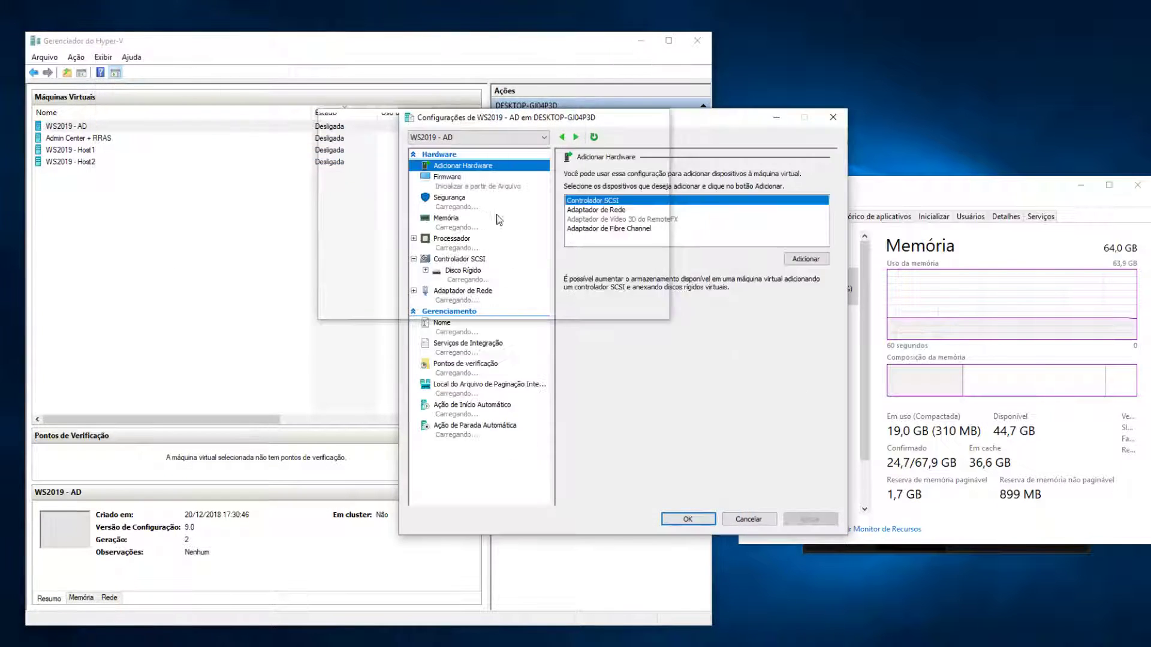
click(480, 222)
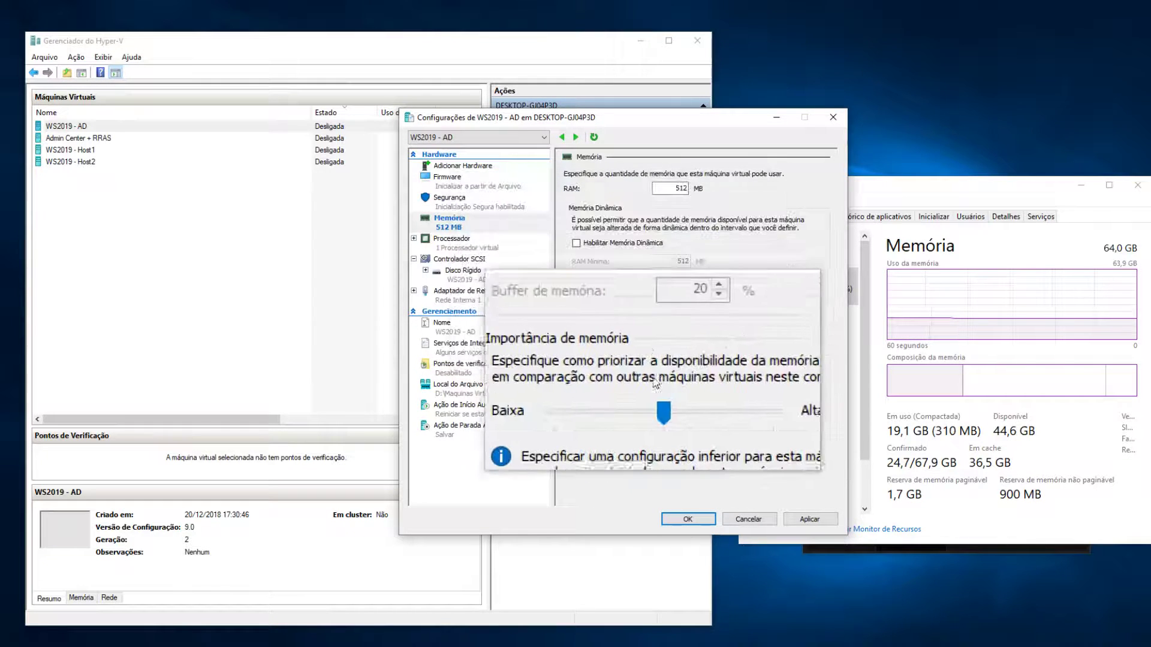
click(576, 243)
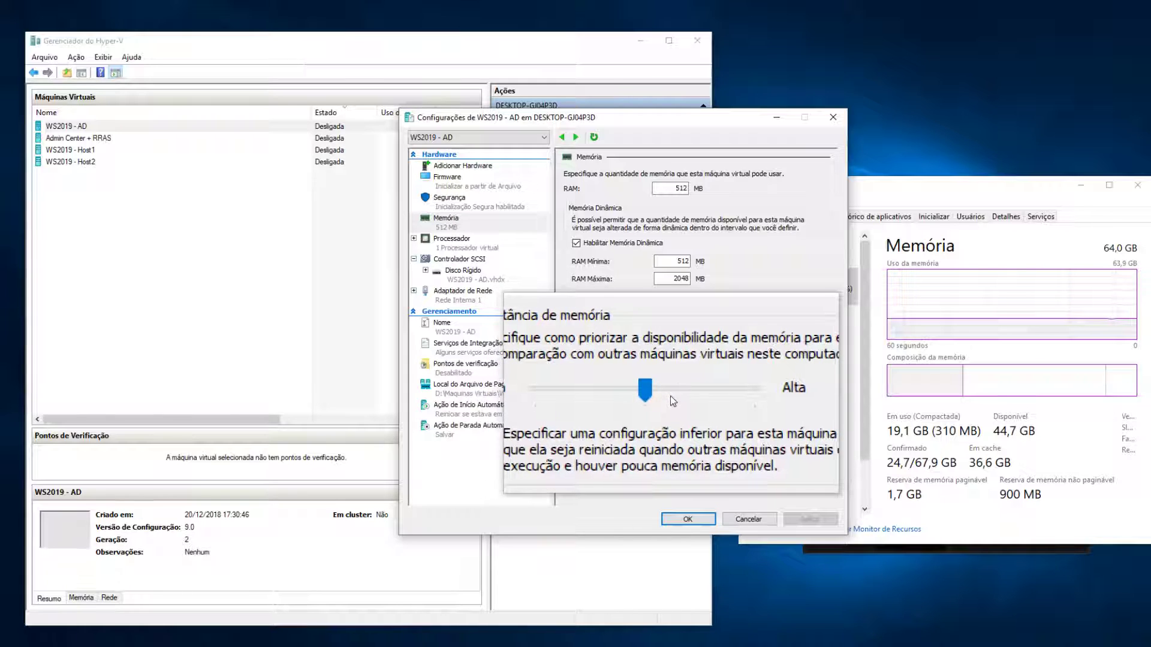
mouse_move(668, 396)
mouse_down()
mouse_move(685, 397)
mouse_move(654, 392)
mouse_move(629, 411)
mouse_move(650, 397)
mouse_up()
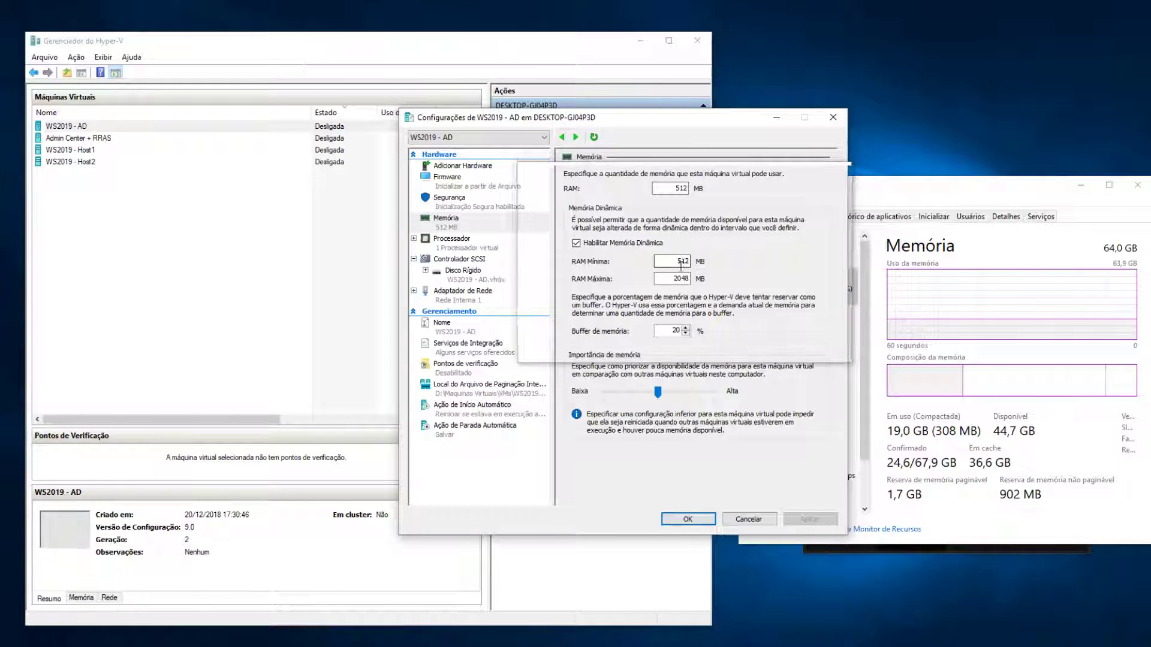
double_click(689, 278)
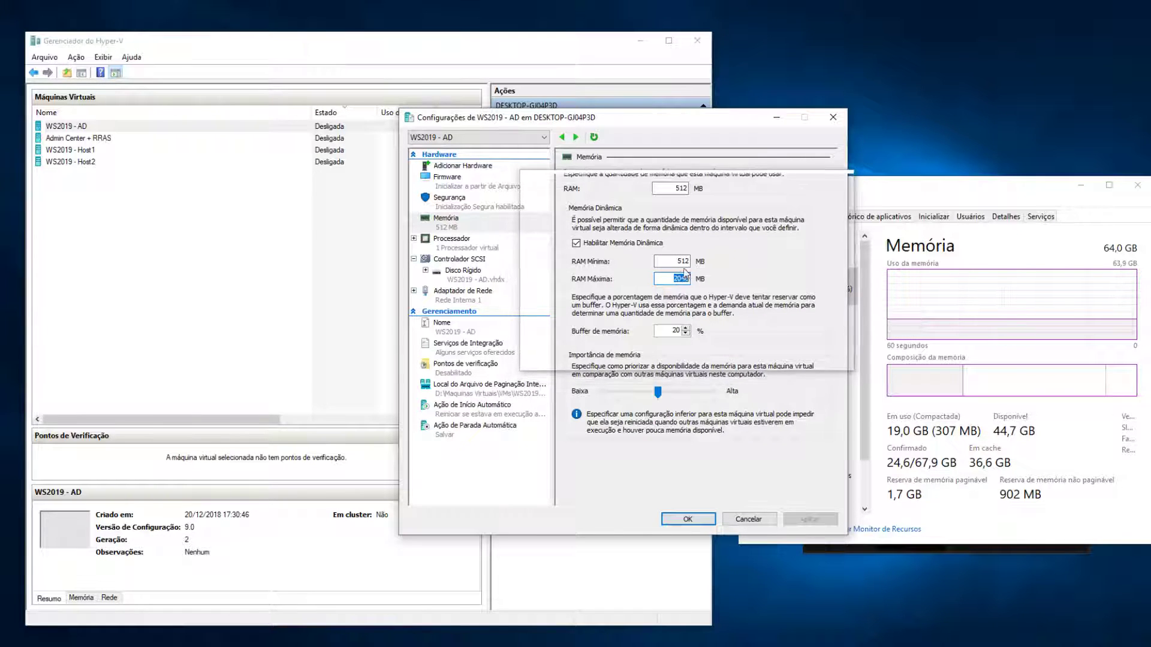
double_click(676, 263)
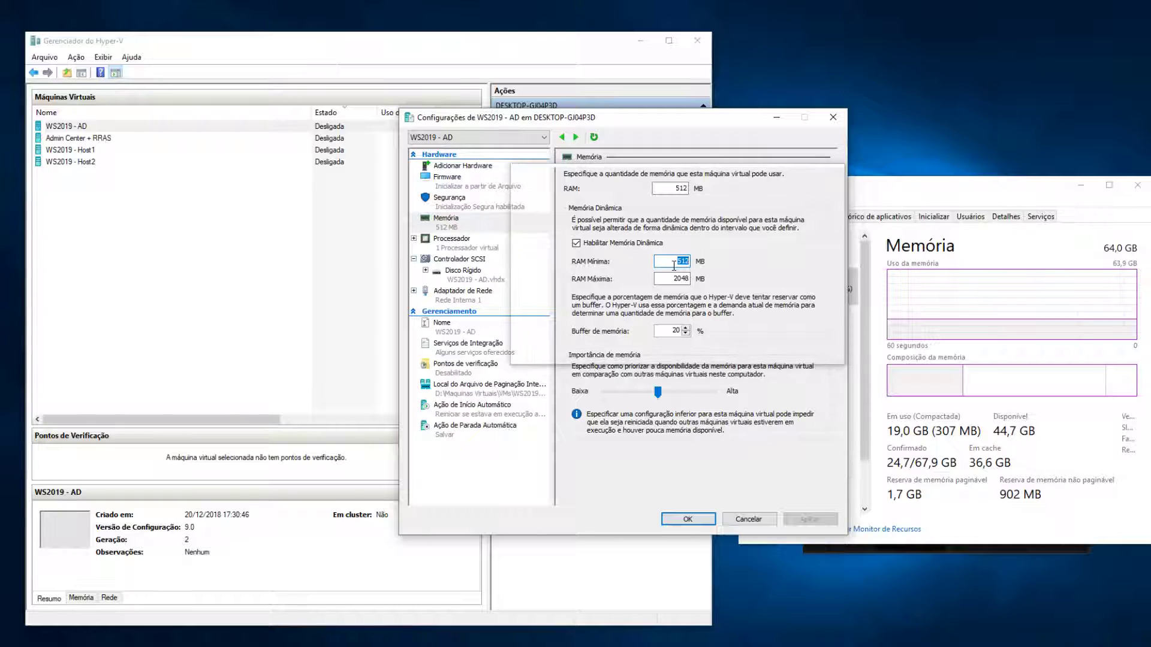
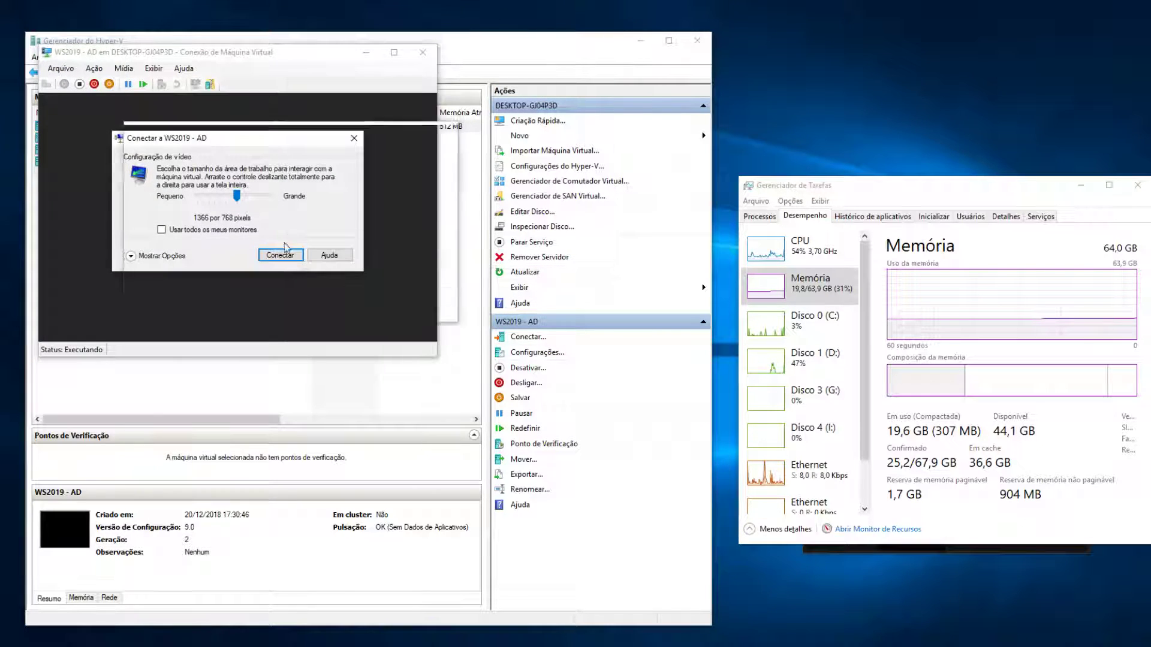
Connect to WS2019 - AD at 1366 by 768 pixels and reposition its connection window
click(282, 254)
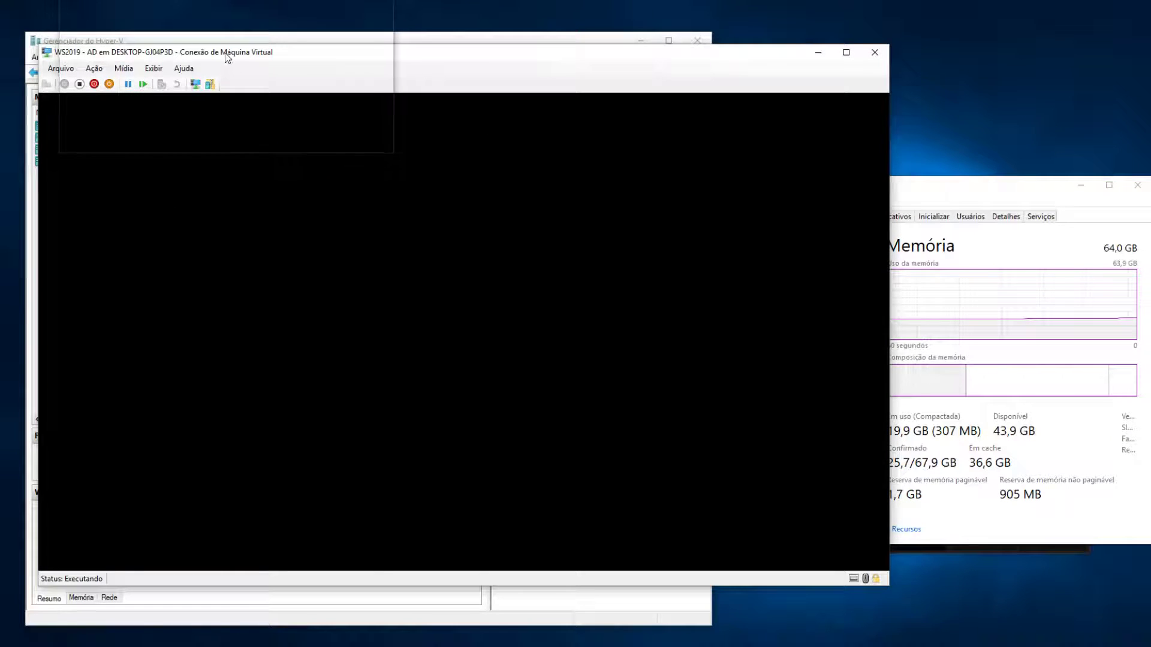
drag(227, 57, 292, 86)
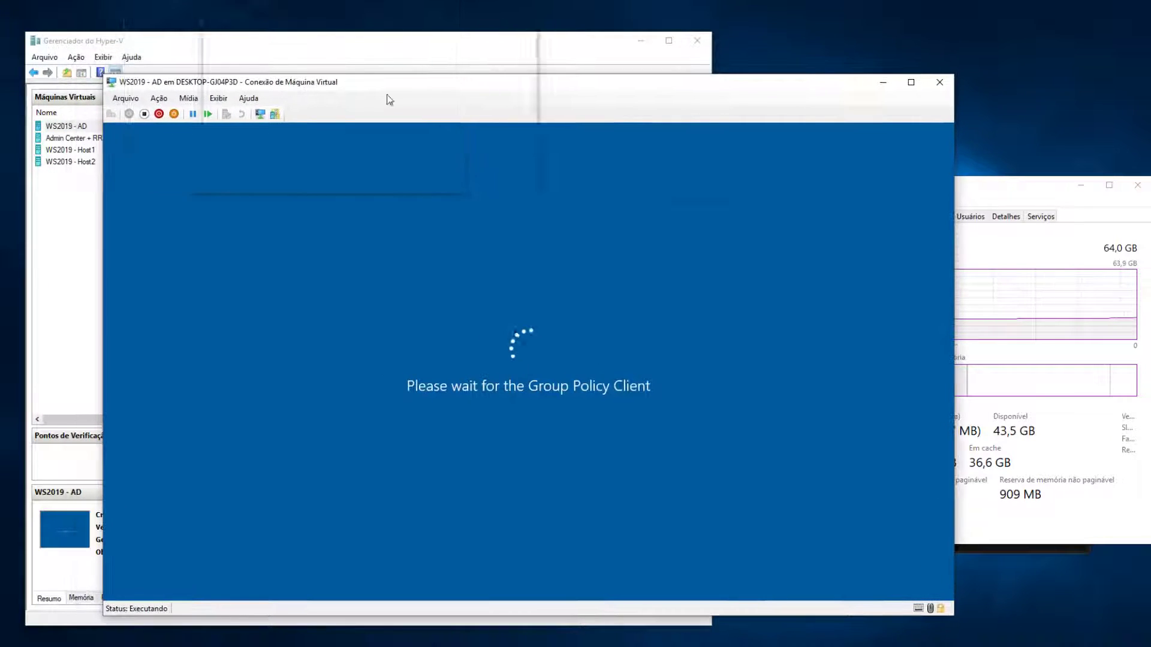
Try to set the minimum RAM of the running WS2019 - AD machine to 1024 MB in its memory settings
click(125, 98)
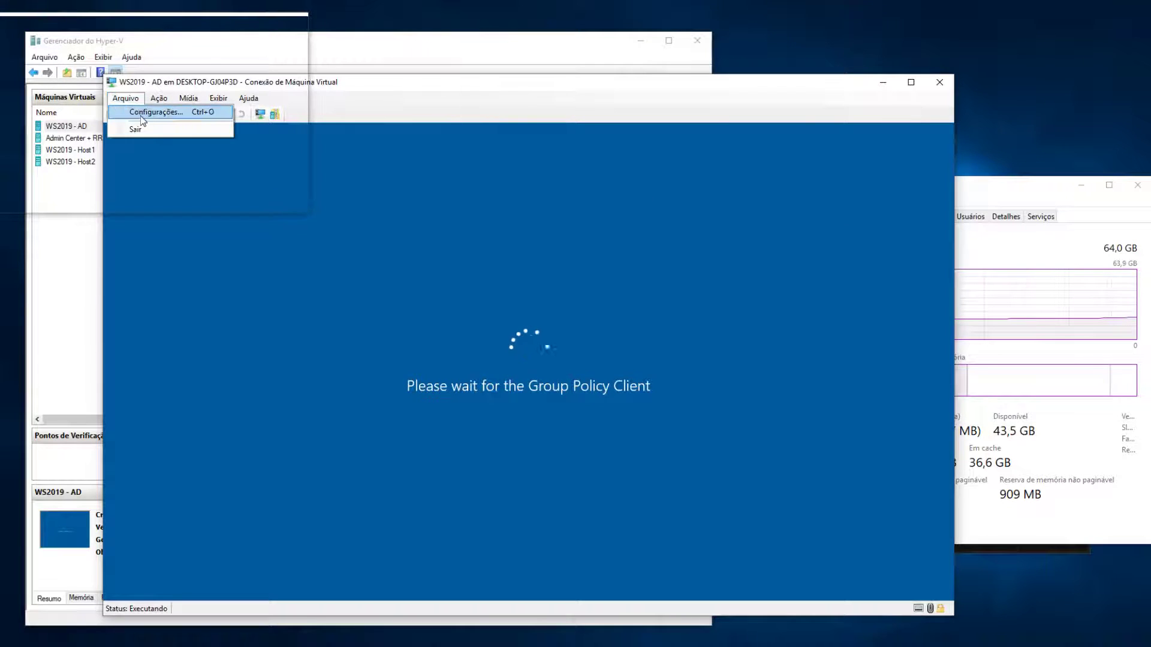
click(150, 113)
click(413, 219)
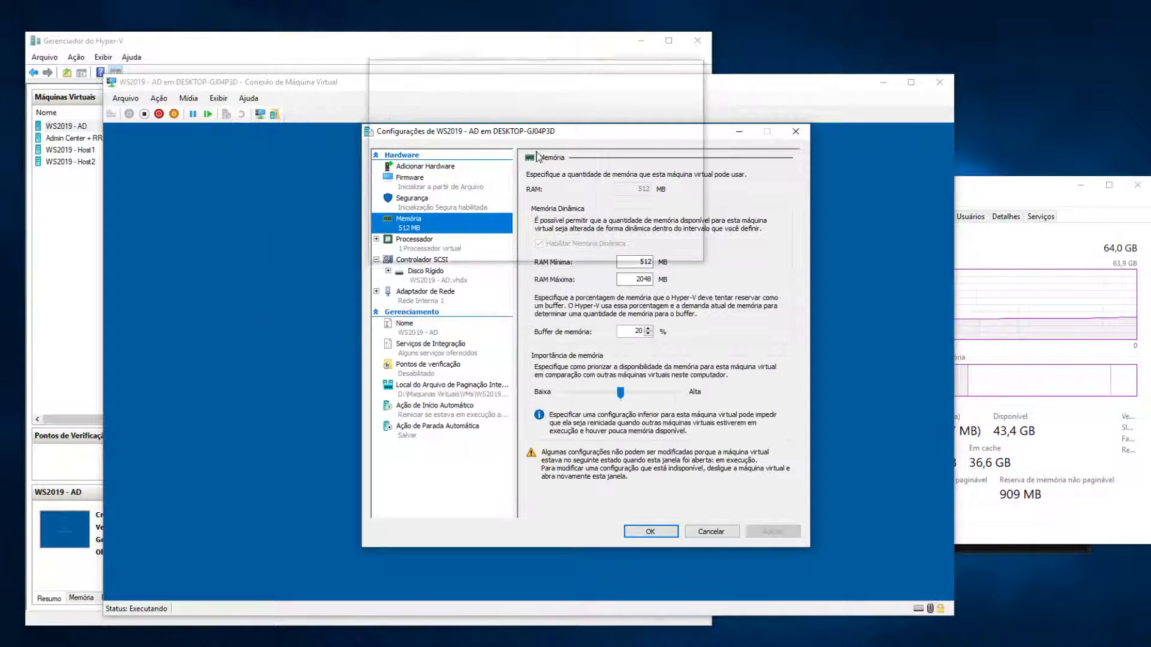
drag(678, 136, 890, 94)
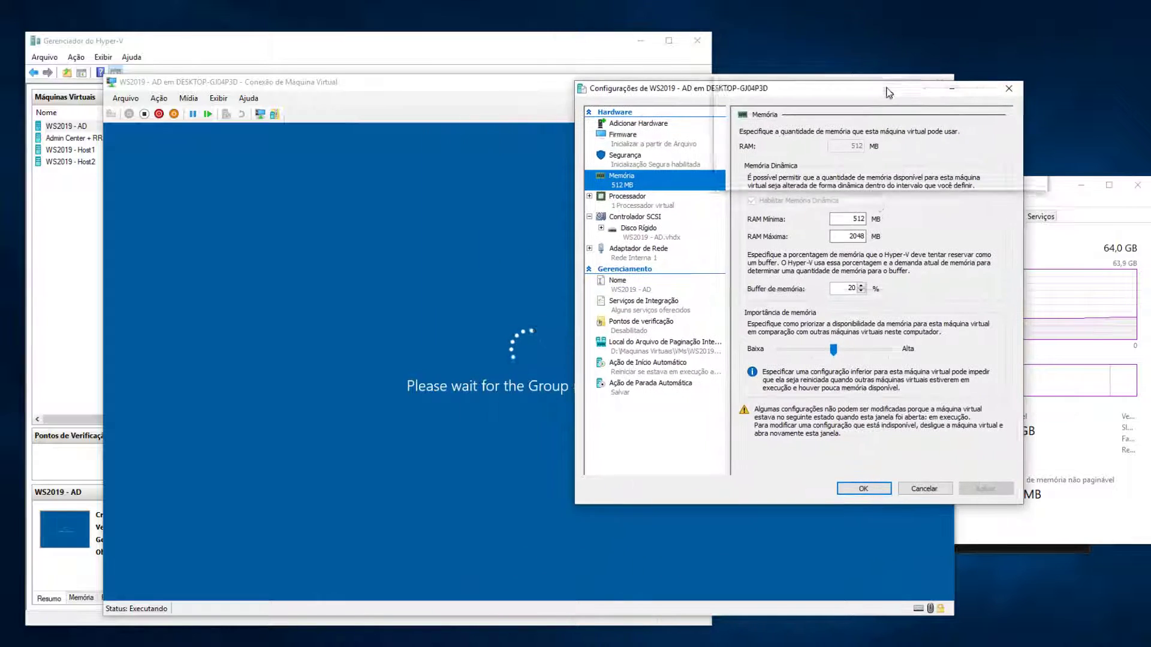
double_click(855, 236)
double_click(858, 220)
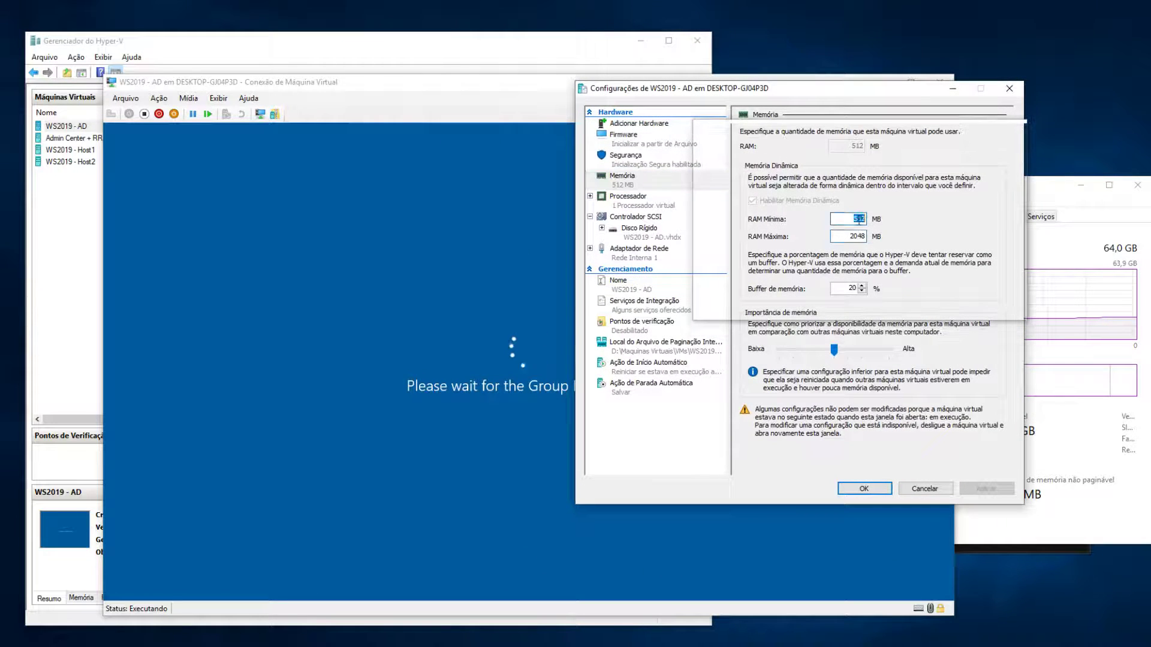
text(1)
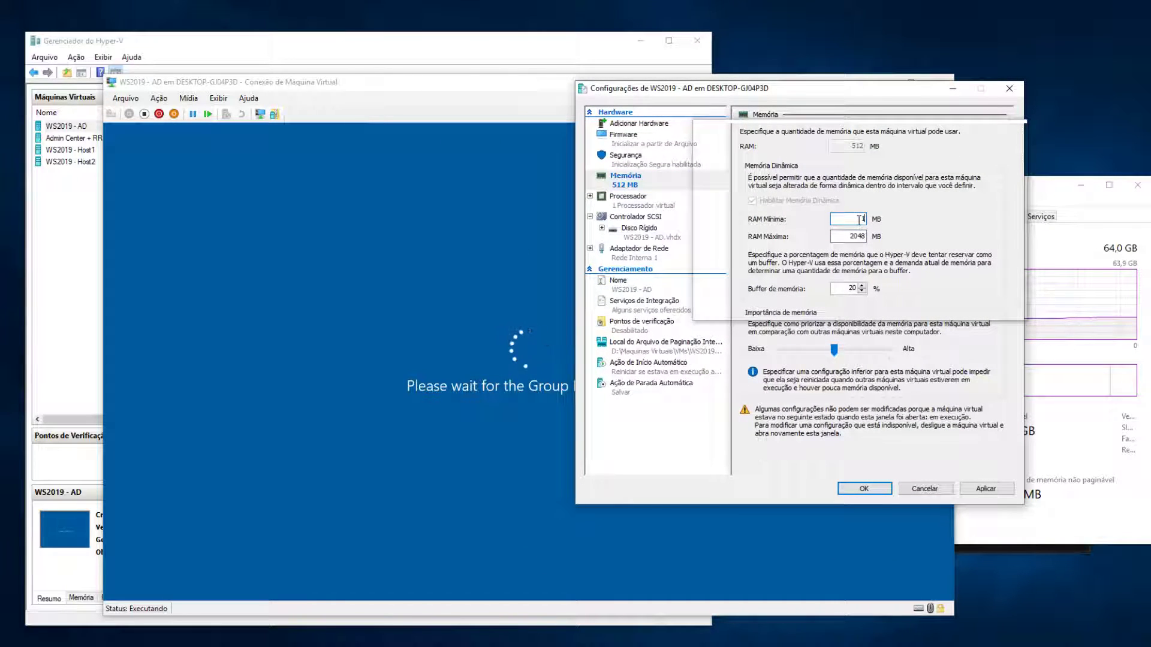
text(024)
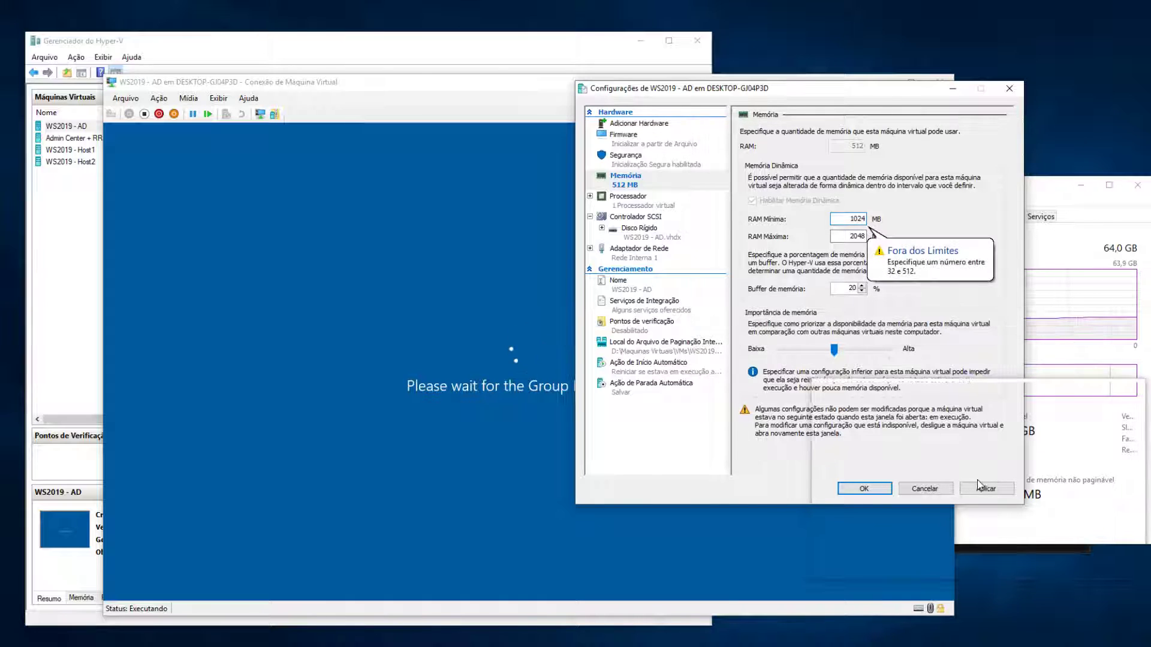
click(981, 488)
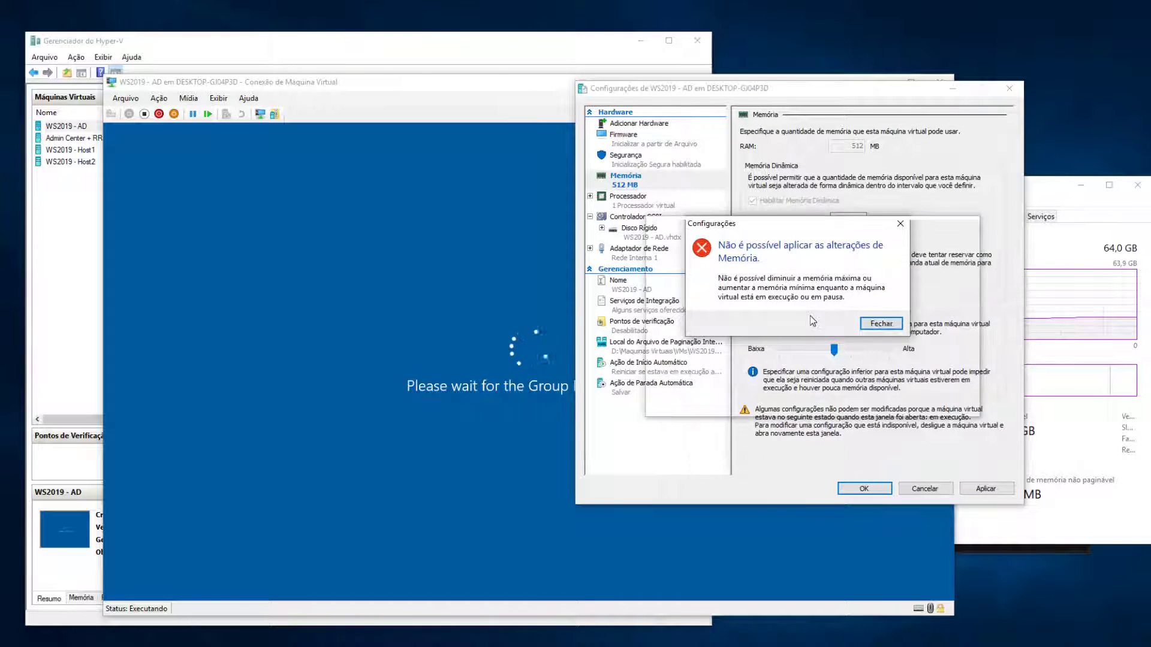
click(883, 327)
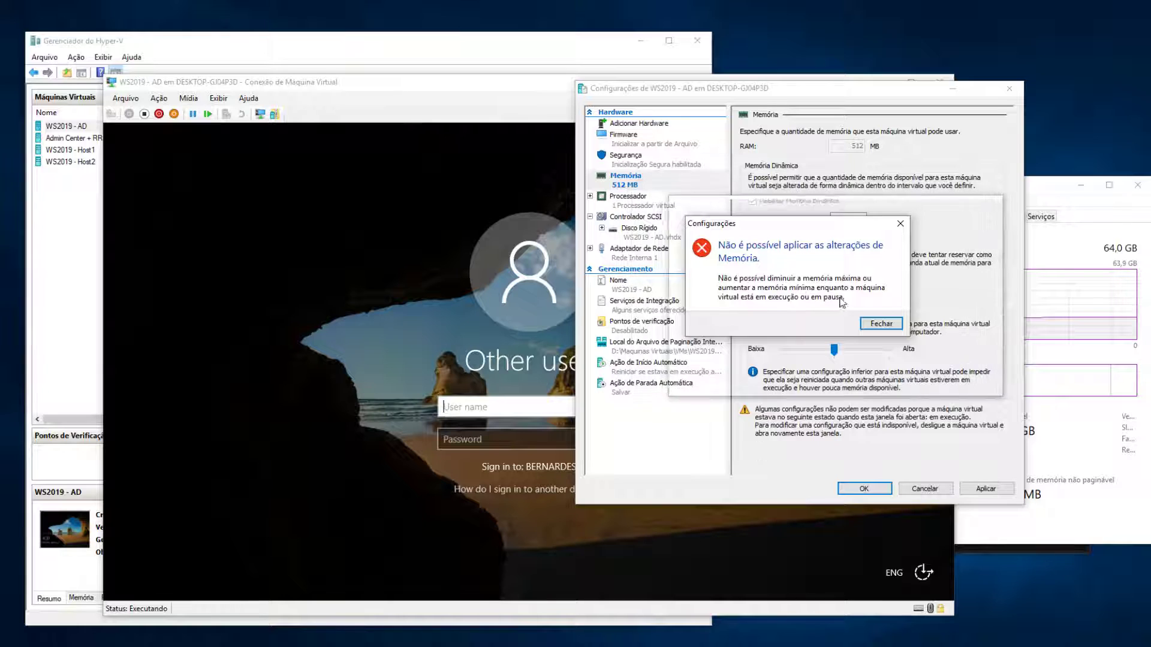
click(881, 323)
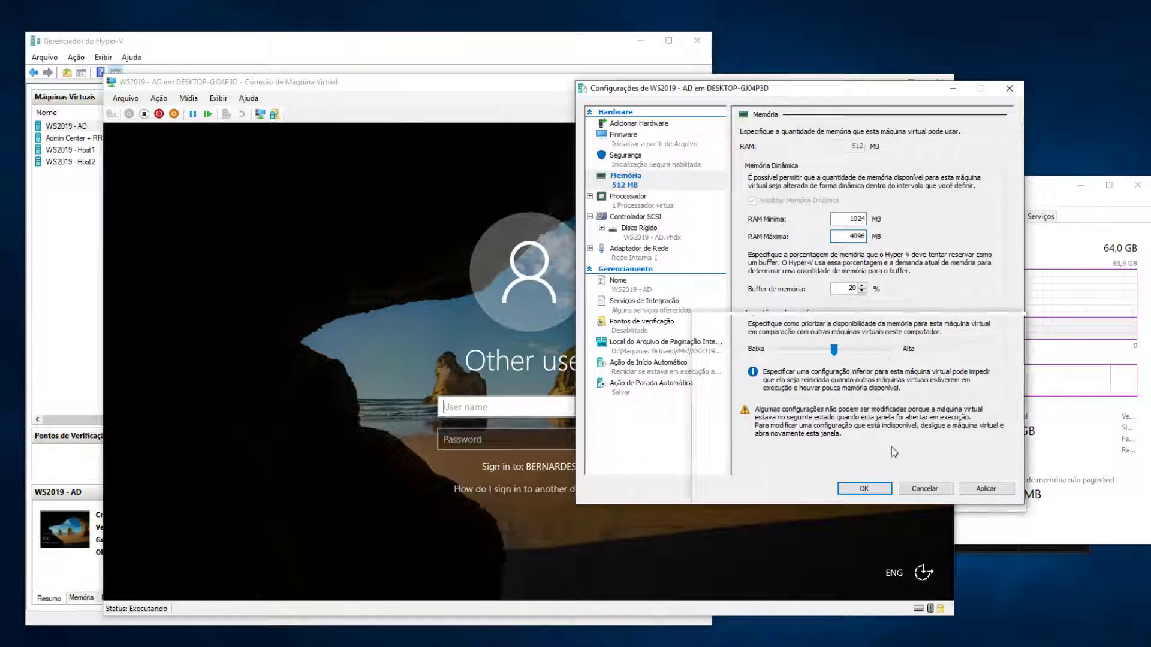
Try to apply a maximum RAM of 4096 MB together with the 1024 MB minimum, and discard the settings changes
click(985, 489)
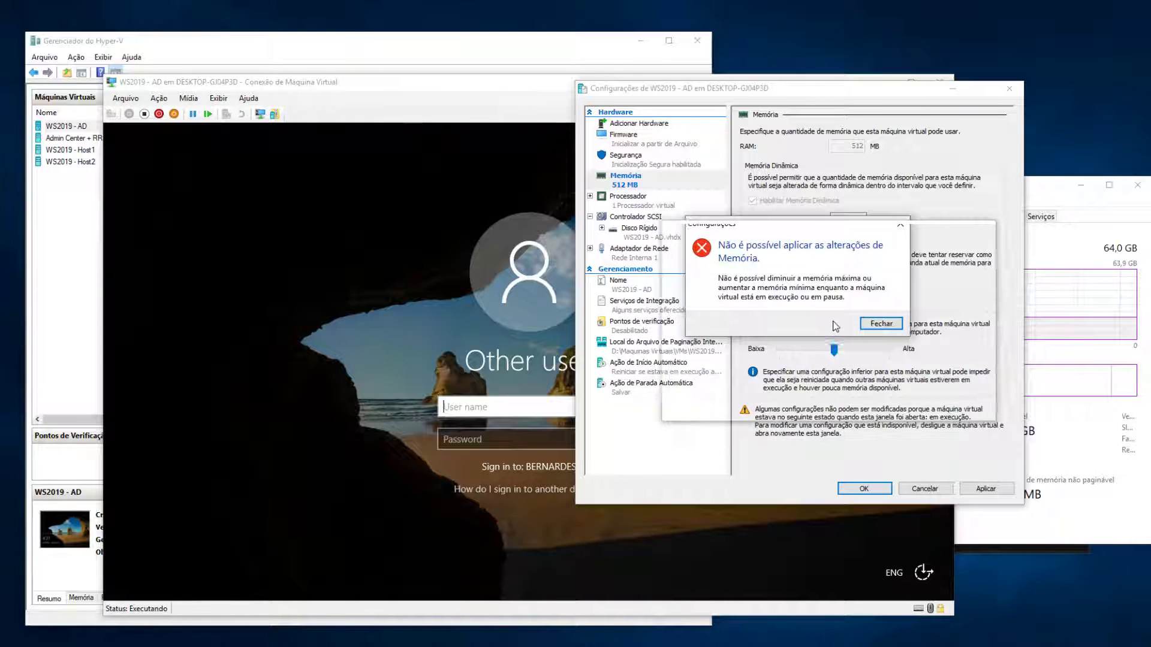
click(878, 323)
click(917, 490)
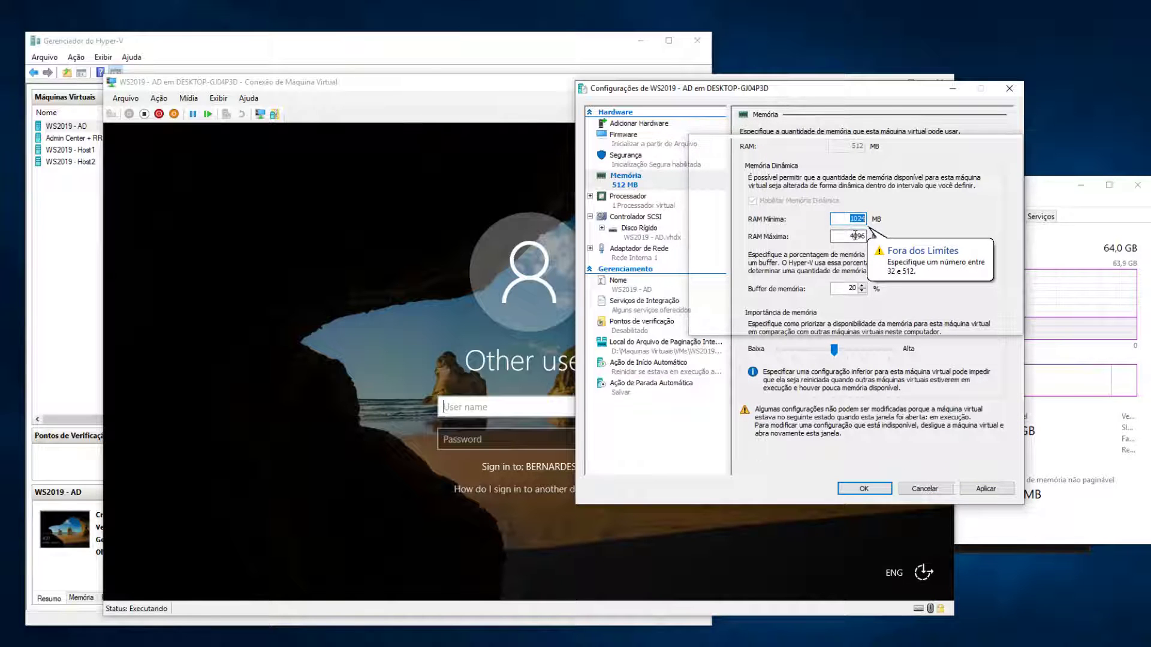
click(855, 235)
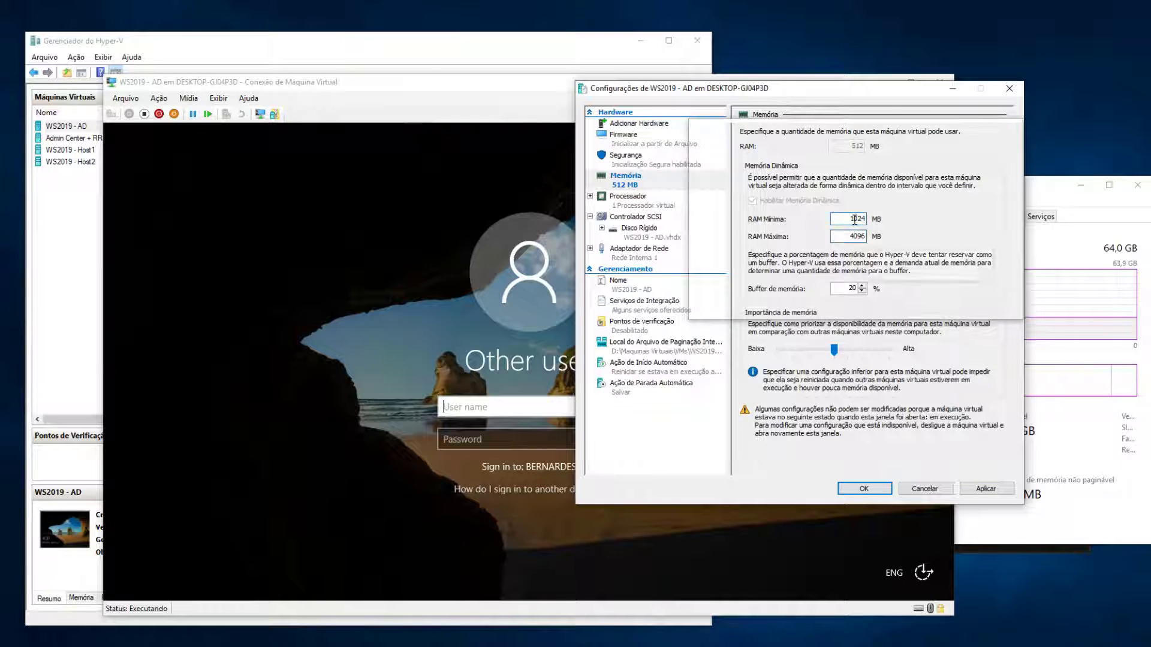
click(855, 220)
click(924, 488)
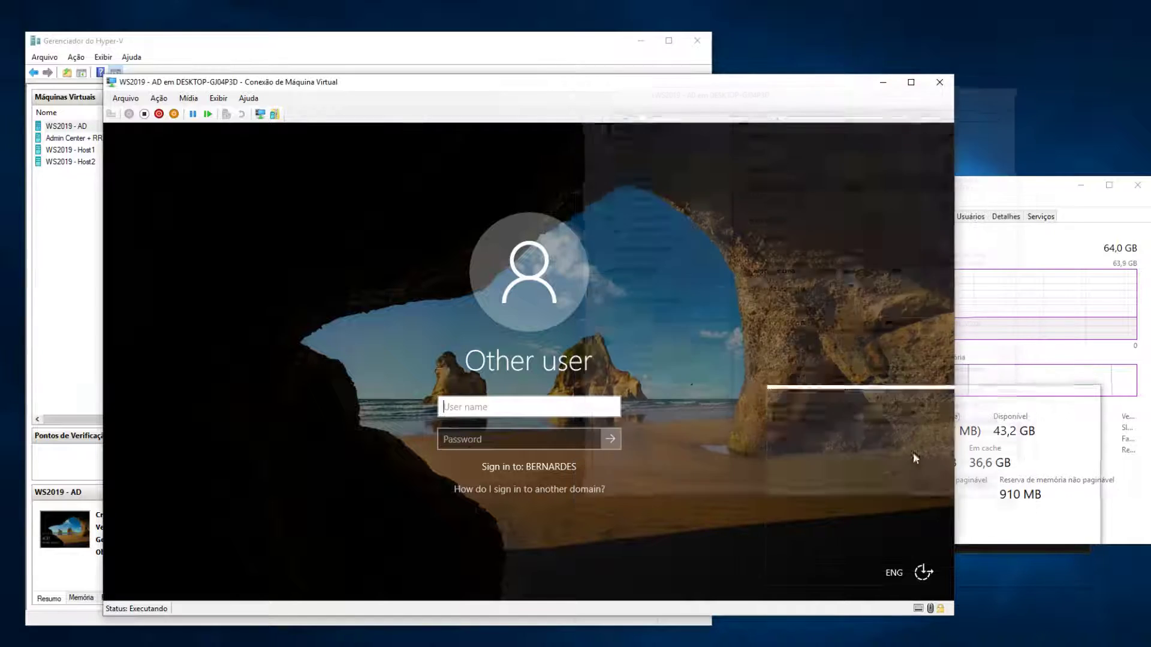
Set only the maximum RAM of the running WS2019 - AD machine to 4096 MB and apply it
click(125, 99)
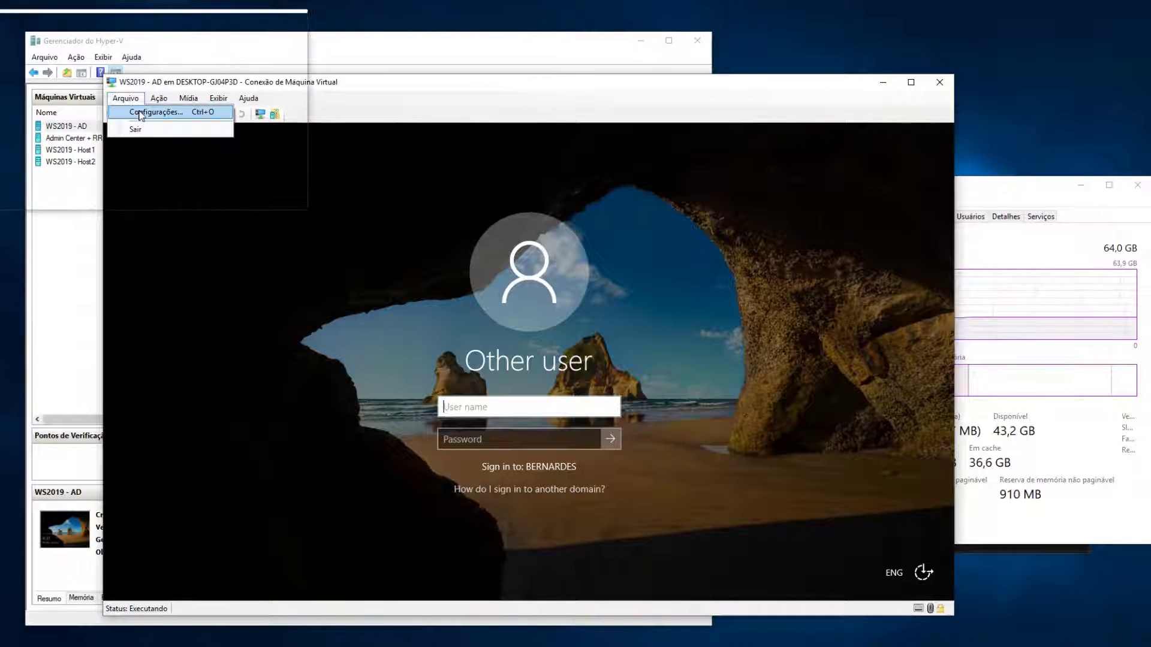
click(140, 113)
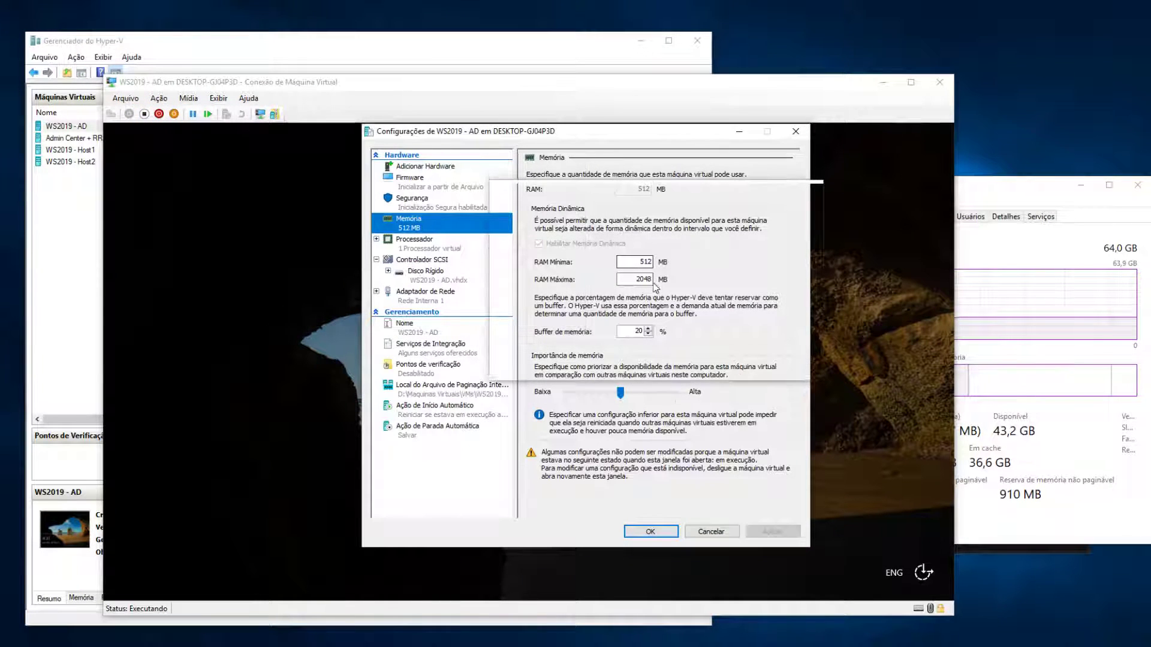
double_click(644, 280)
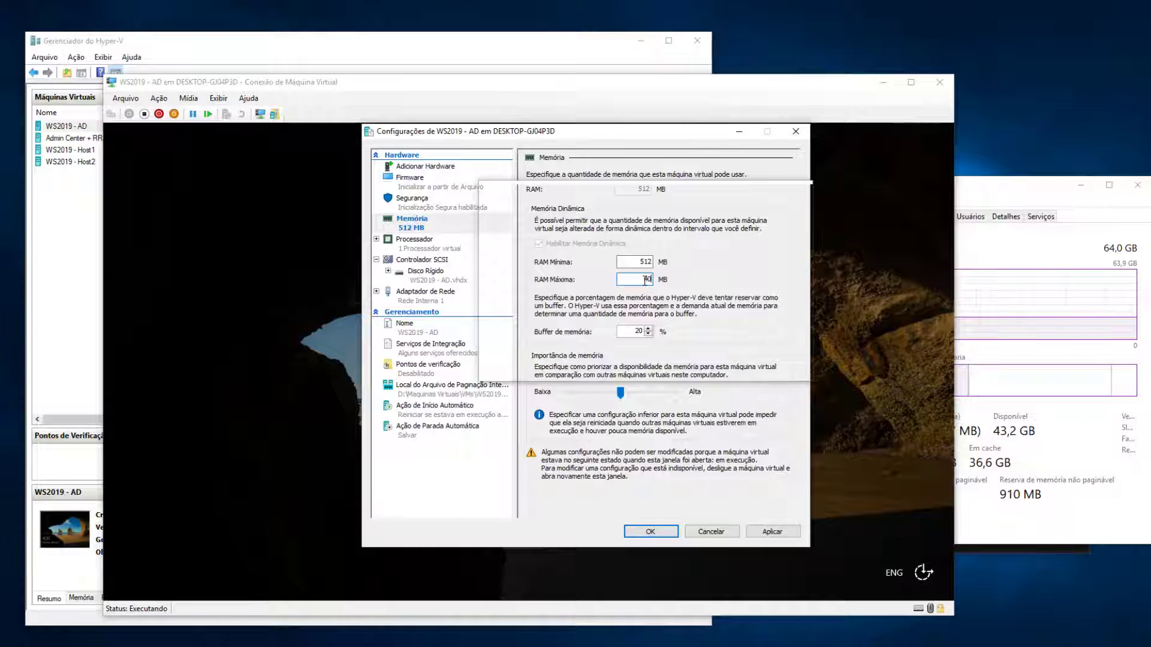
text(4096)
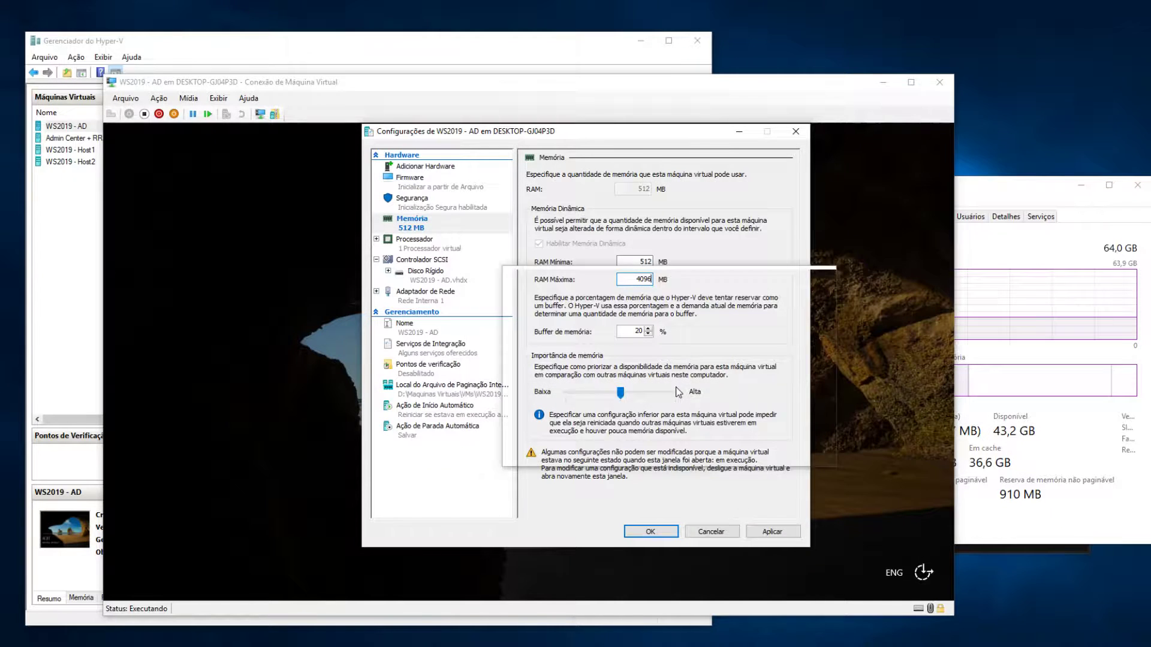
click(772, 532)
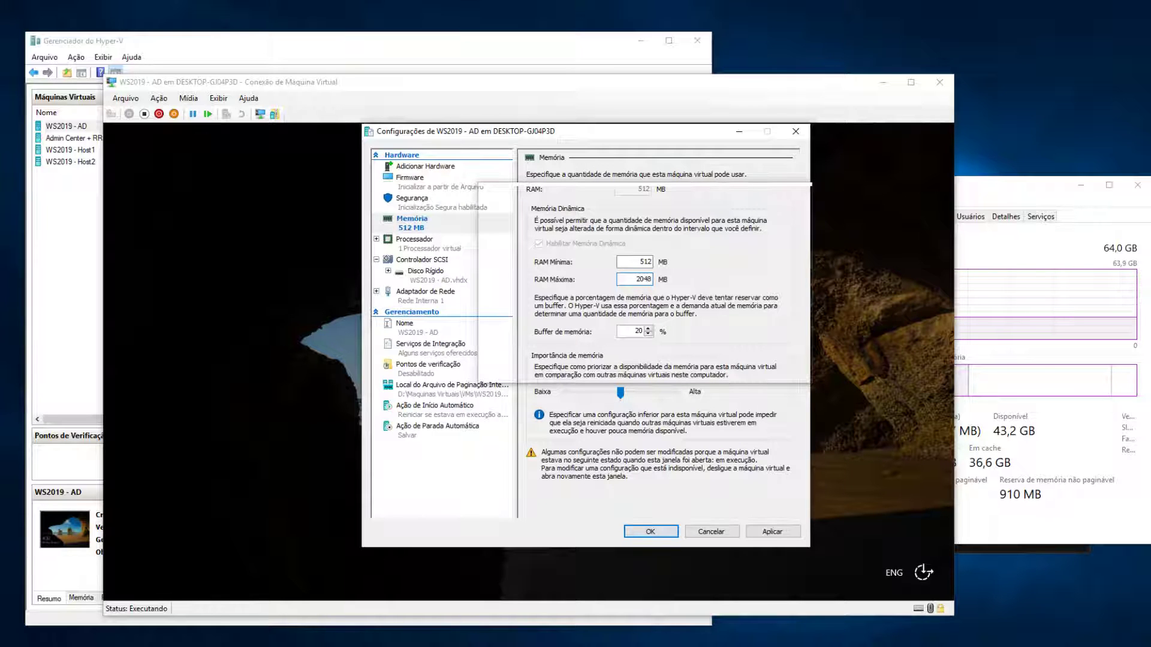
Try to reduce the maximum RAM of the running machine to 2048 MB, and close its settings
click(767, 529)
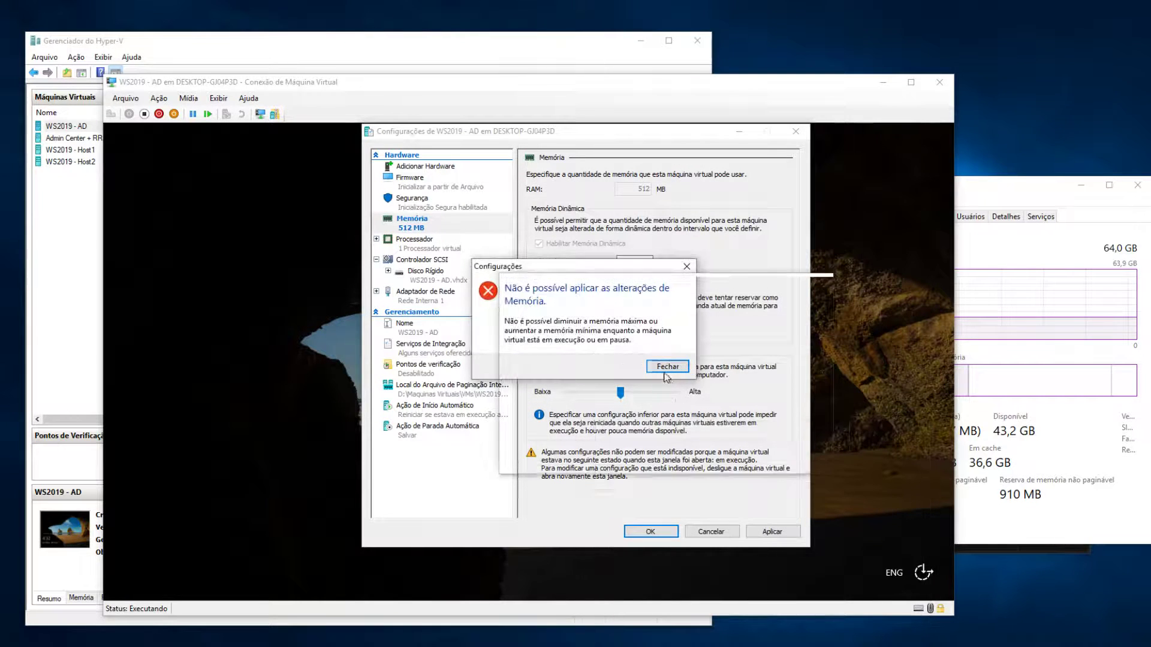
click(667, 370)
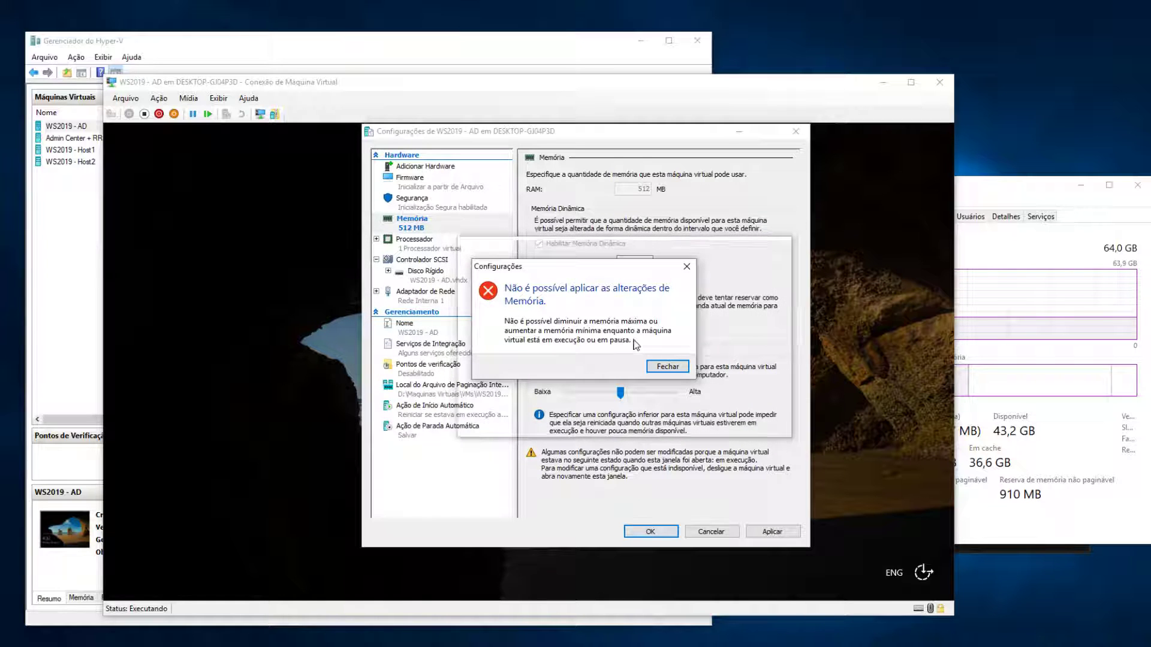
click(662, 367)
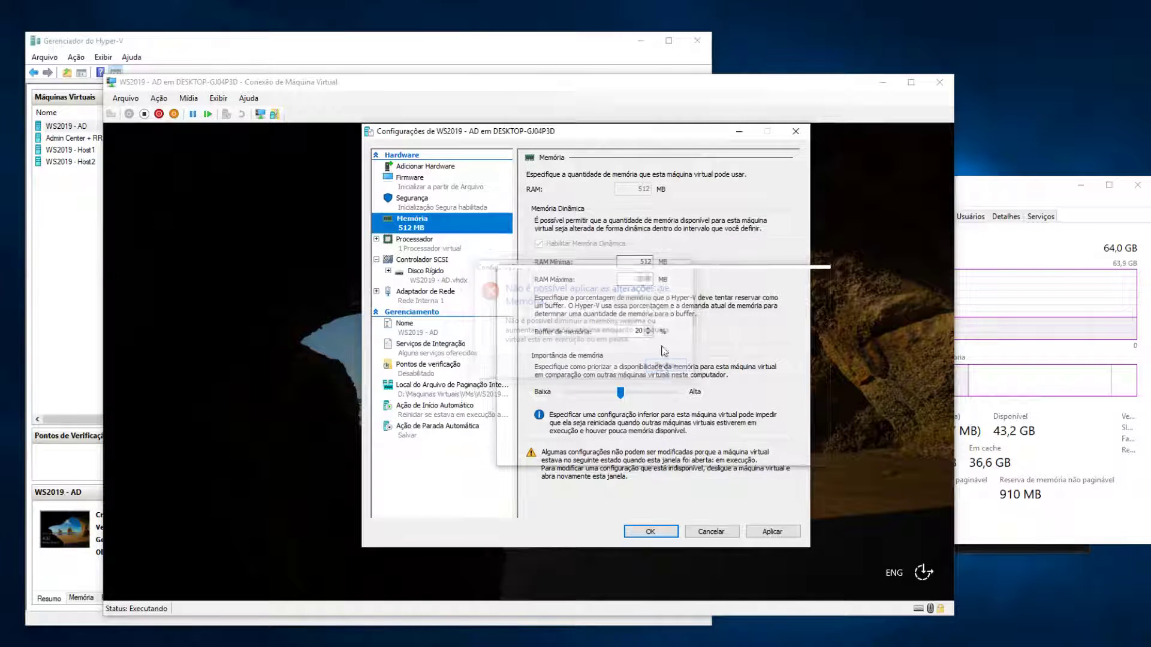
click(635, 263)
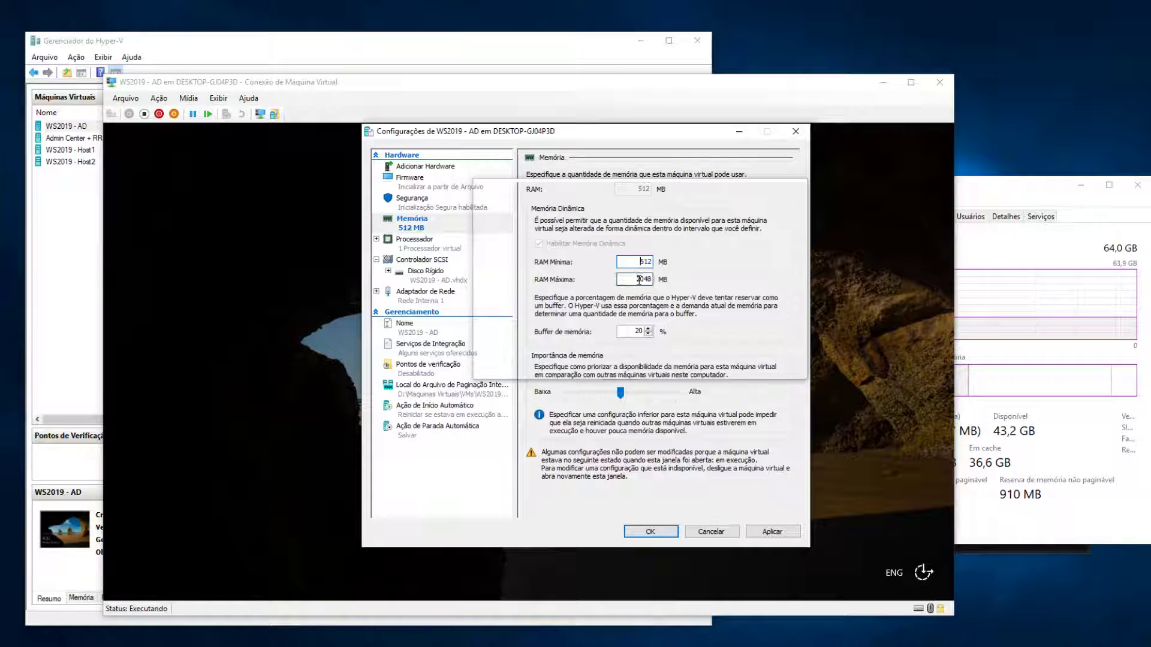
click(639, 280)
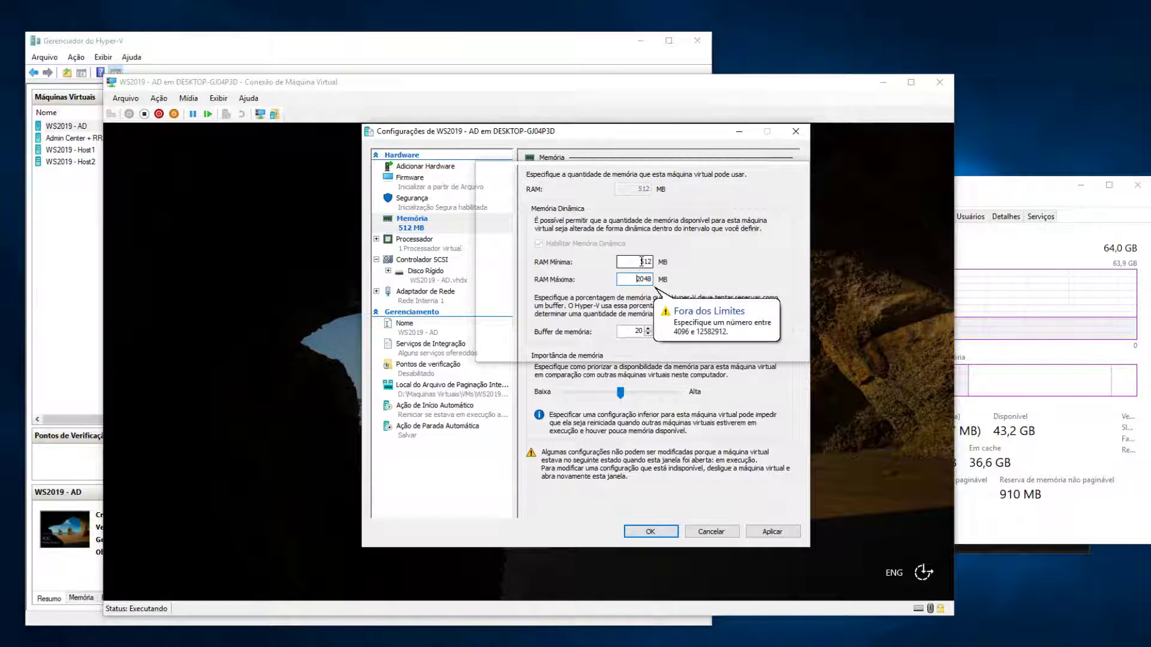
click(796, 131)
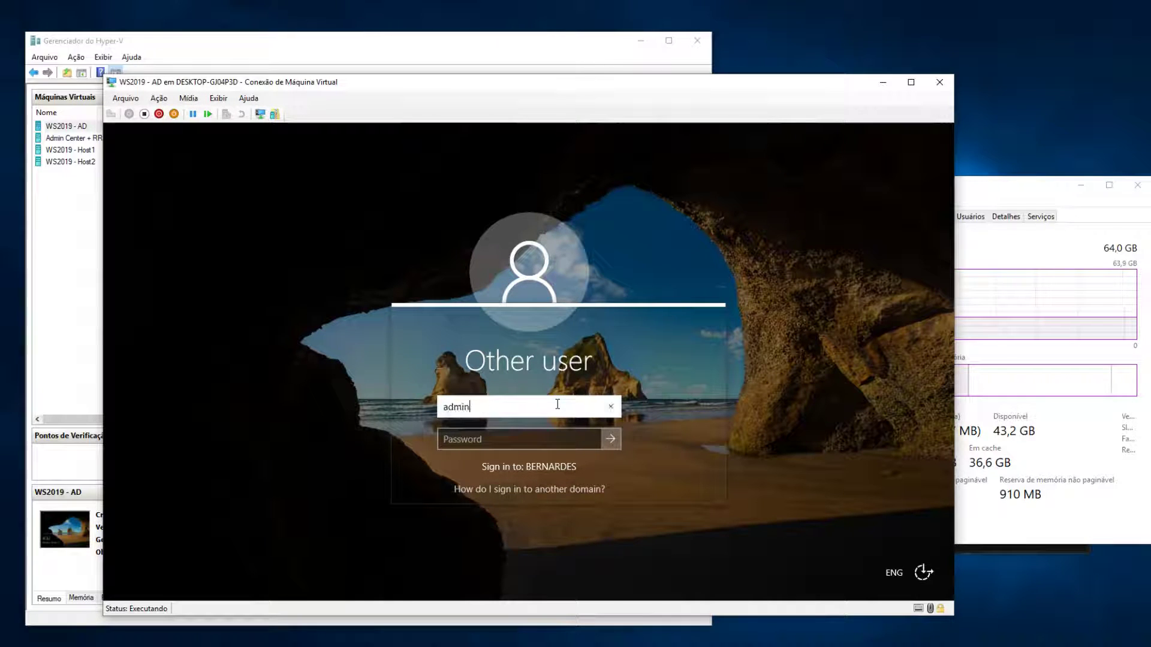
Try to sign in to WS2019 - AD as admin and with a personal user name, entering the account password each time
key(Tab)
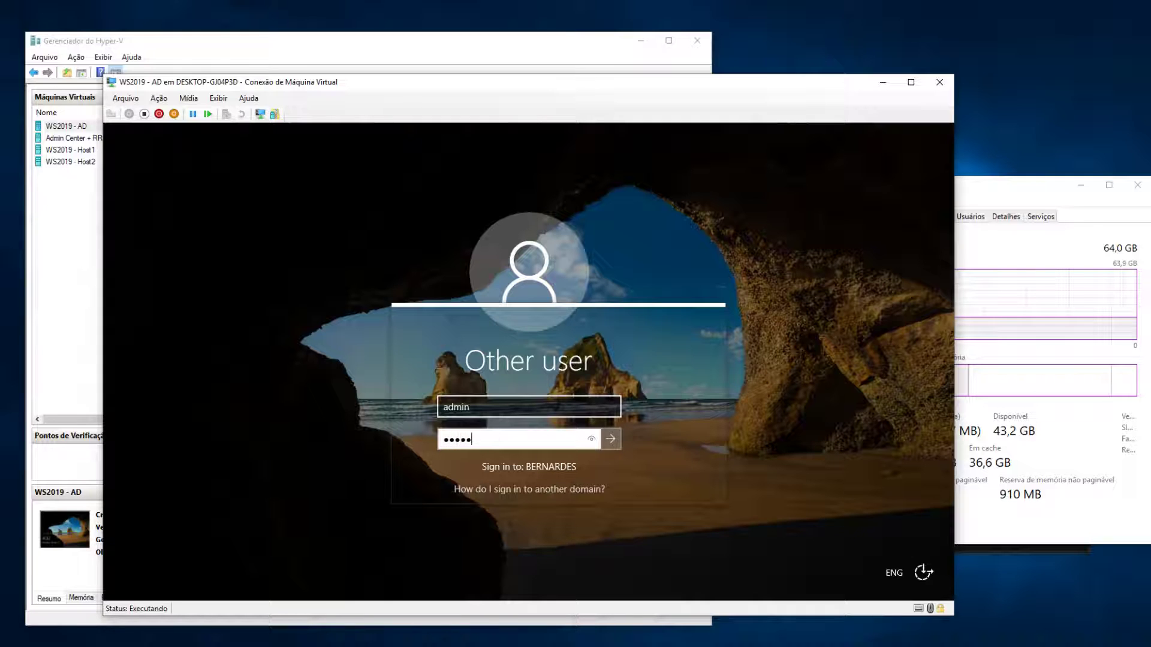
key(Return)
key(Return)
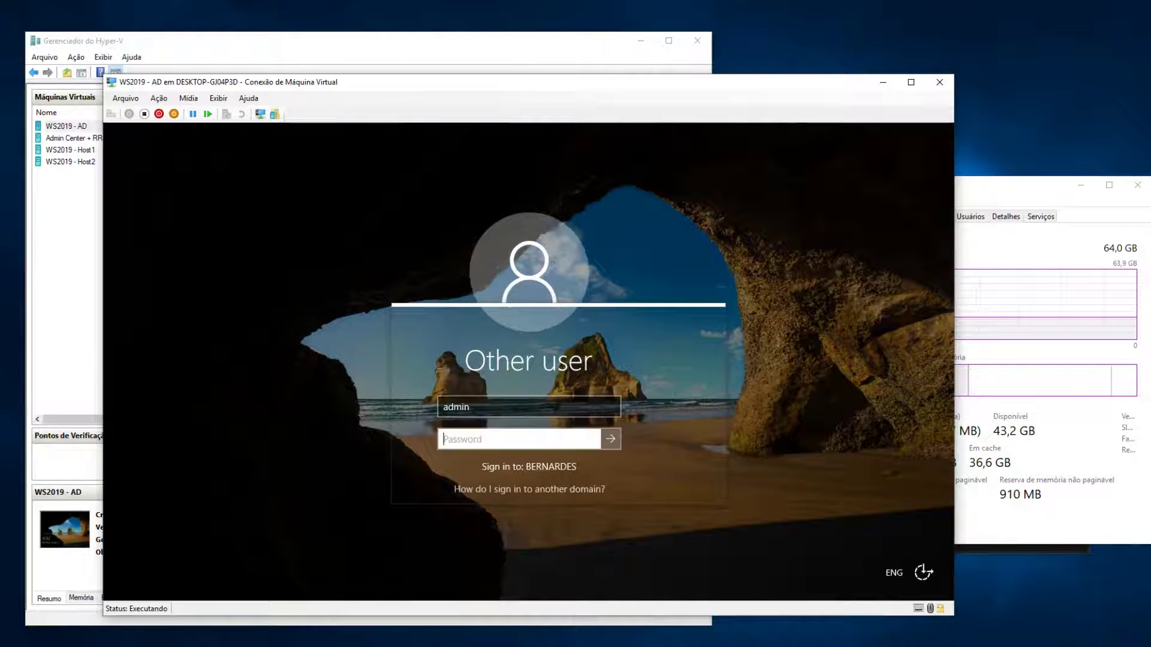
click(576, 413)
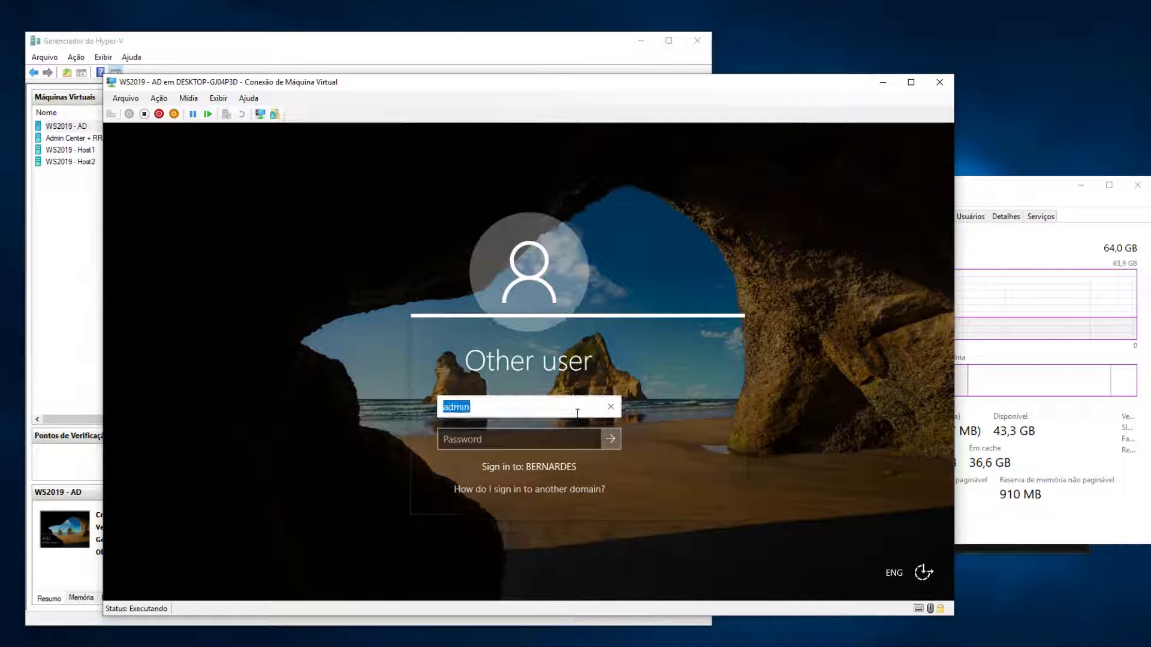
text(rafael)
key(Tab)
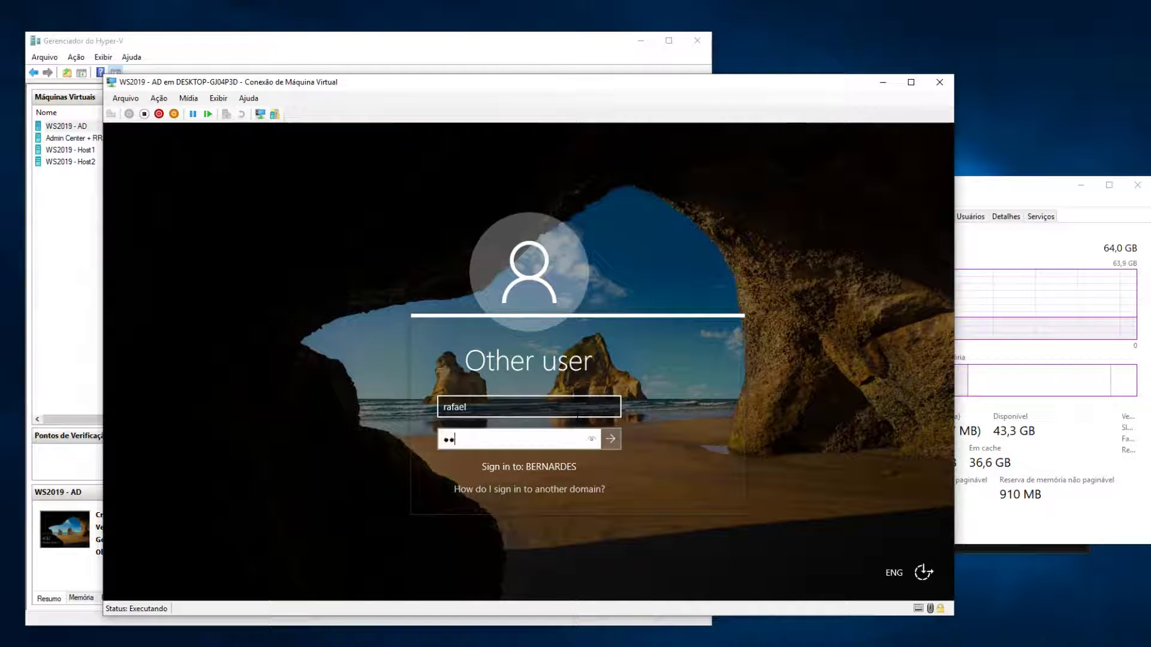
key(Return)
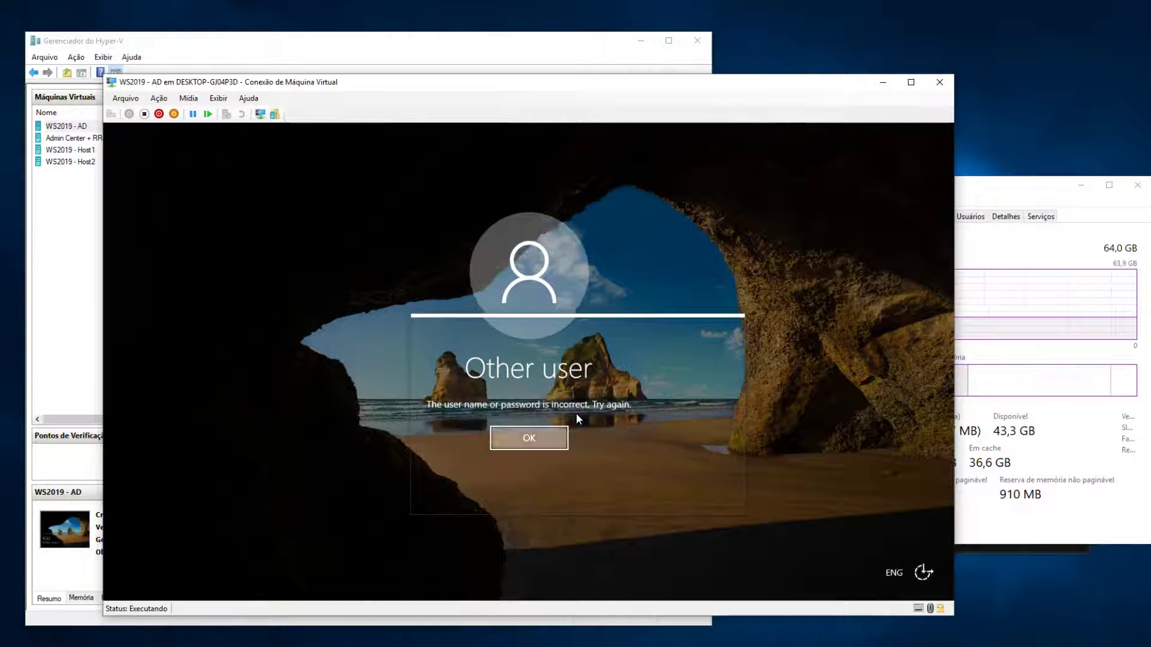
key(Return)
Sign in to WS2019 - AD as administrator with the account password
click(568, 409)
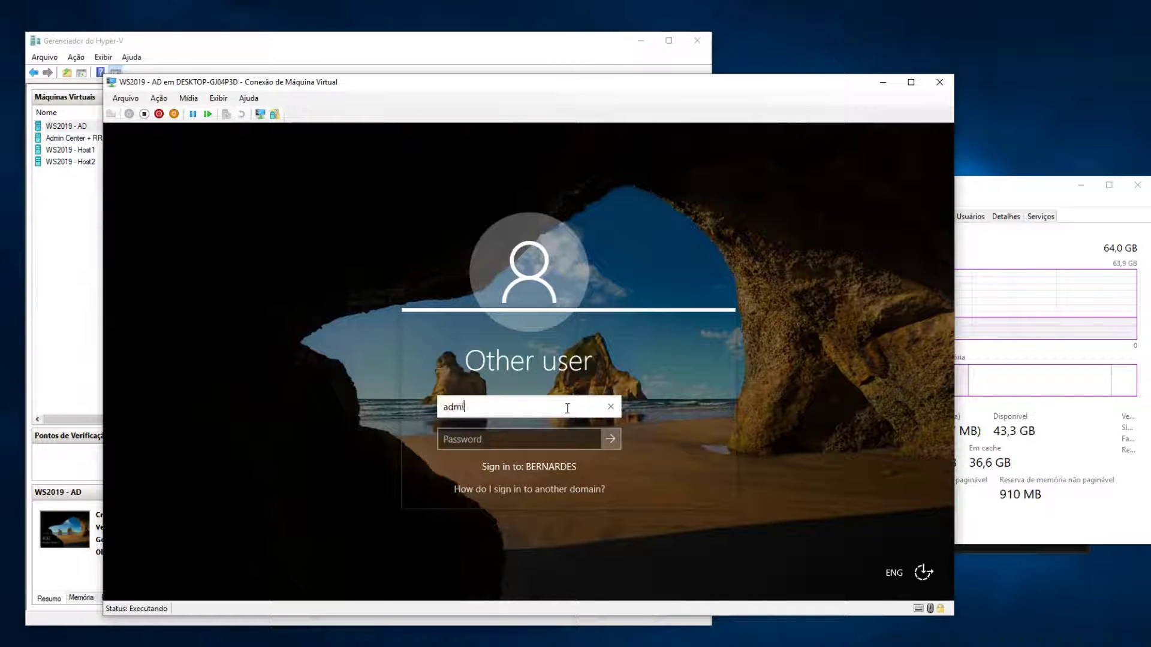
key(Tab)
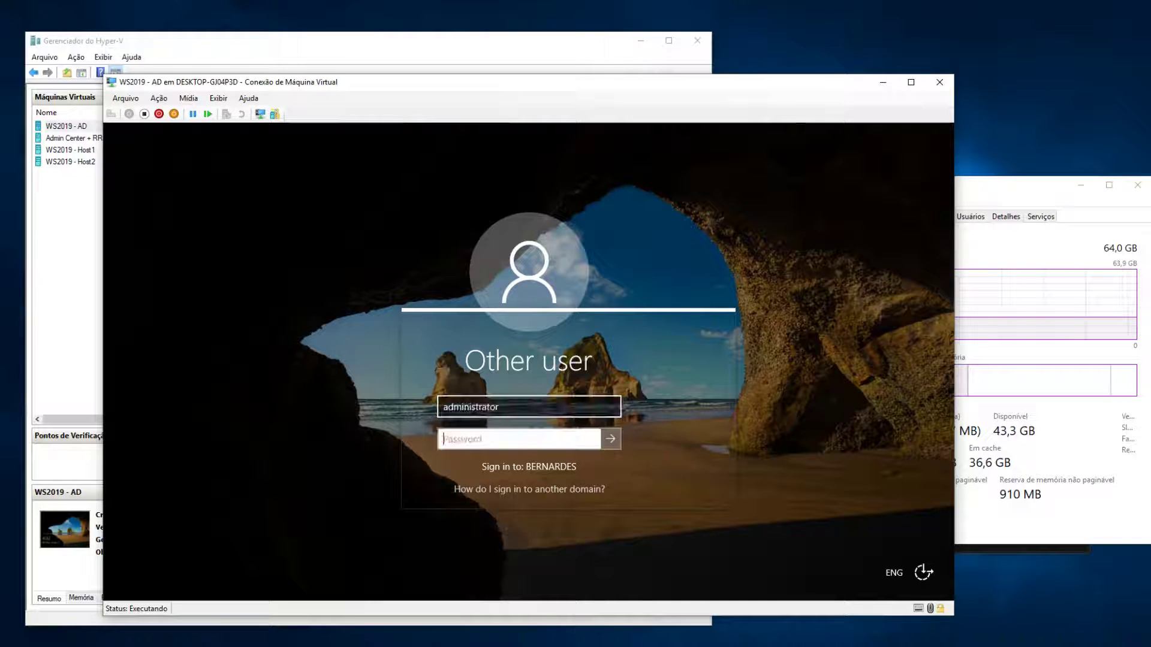
key(Return)
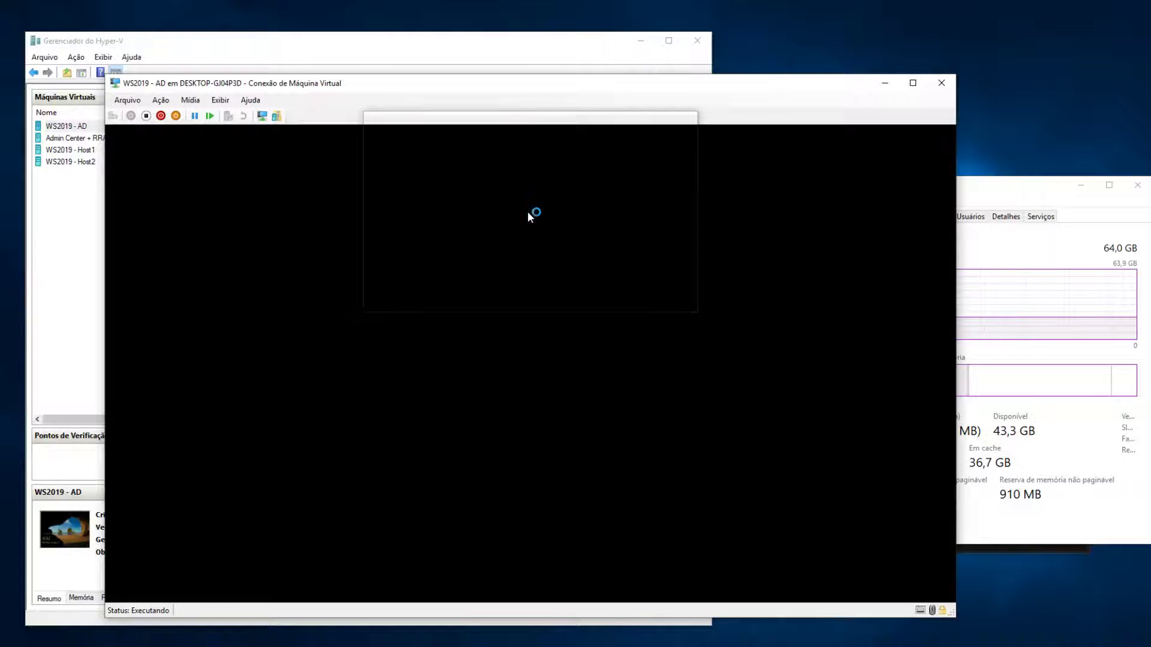
Check the assigned memory and memory demand of WS2019 - AD in Hyper-V Manager, and return to its connection window
click(359, 52)
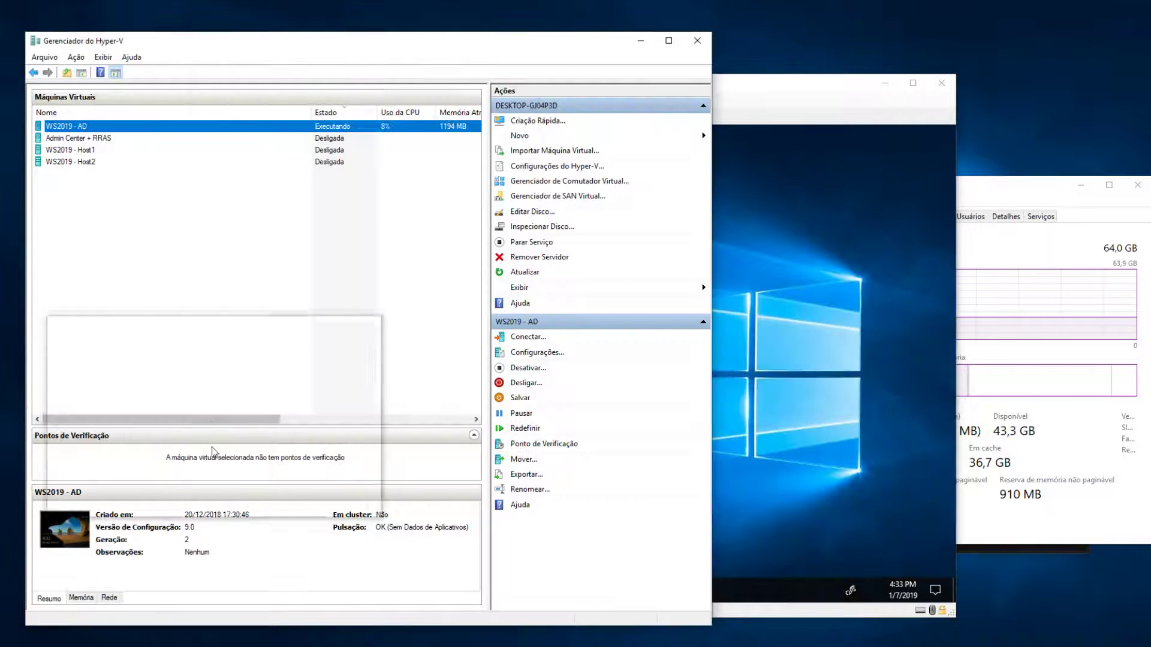
click(81, 598)
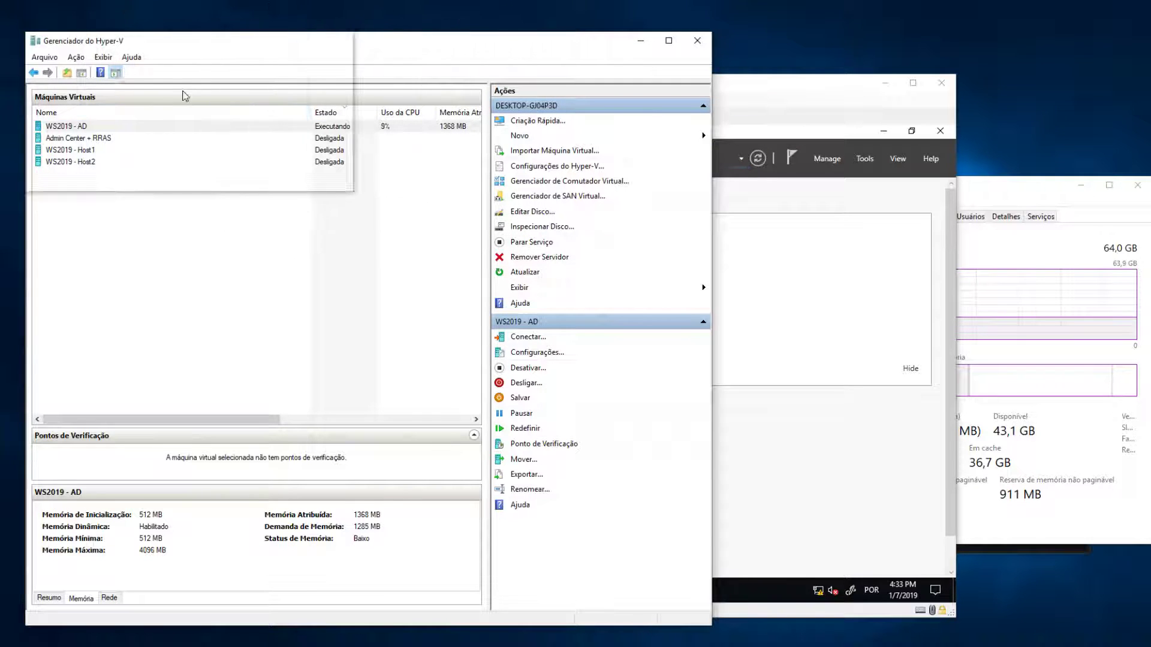
click(753, 112)
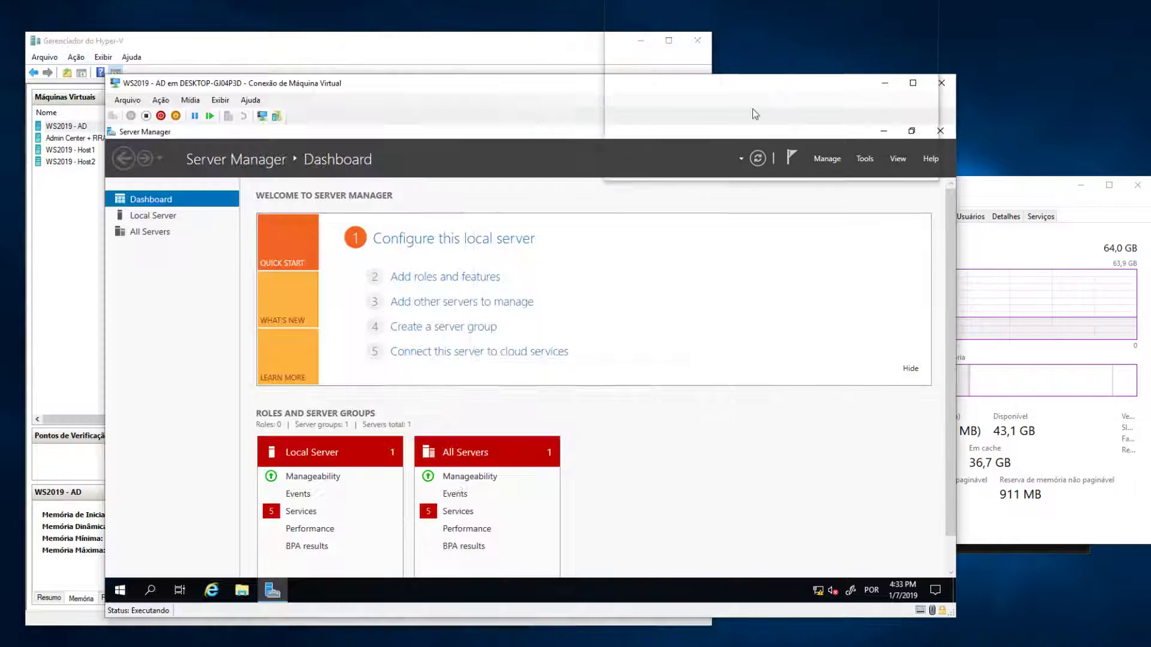
Search for This PC in WS2019 - AD, check the installed RAM in its system properties, and close them
click(118, 590)
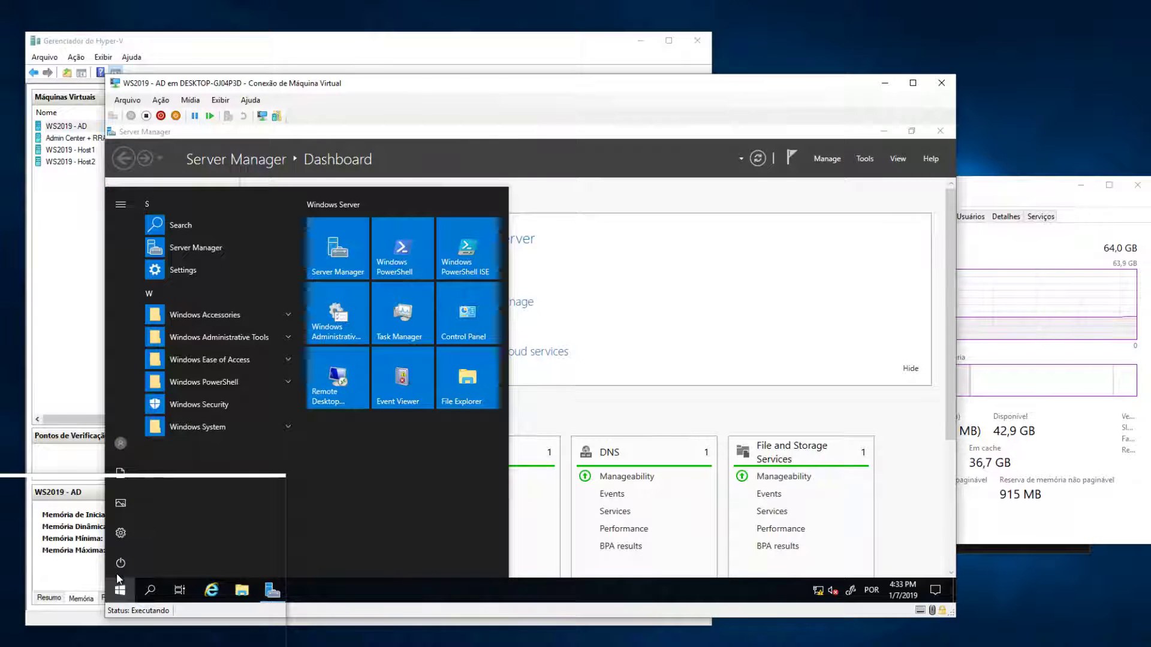
text(this)
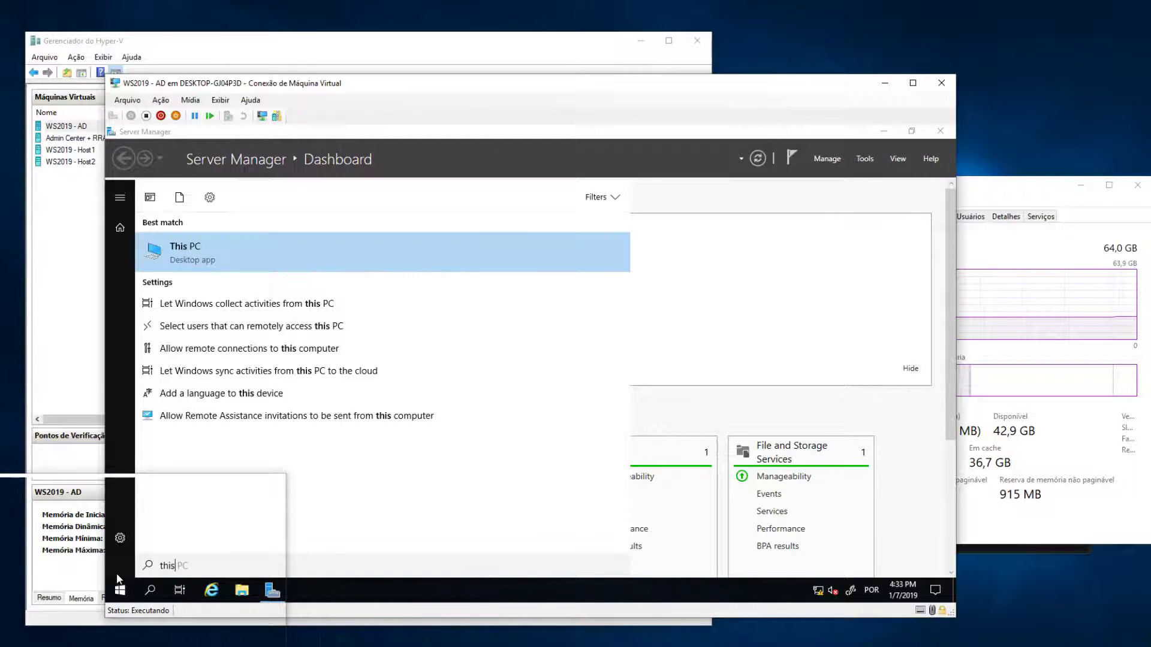
right_click(193, 256)
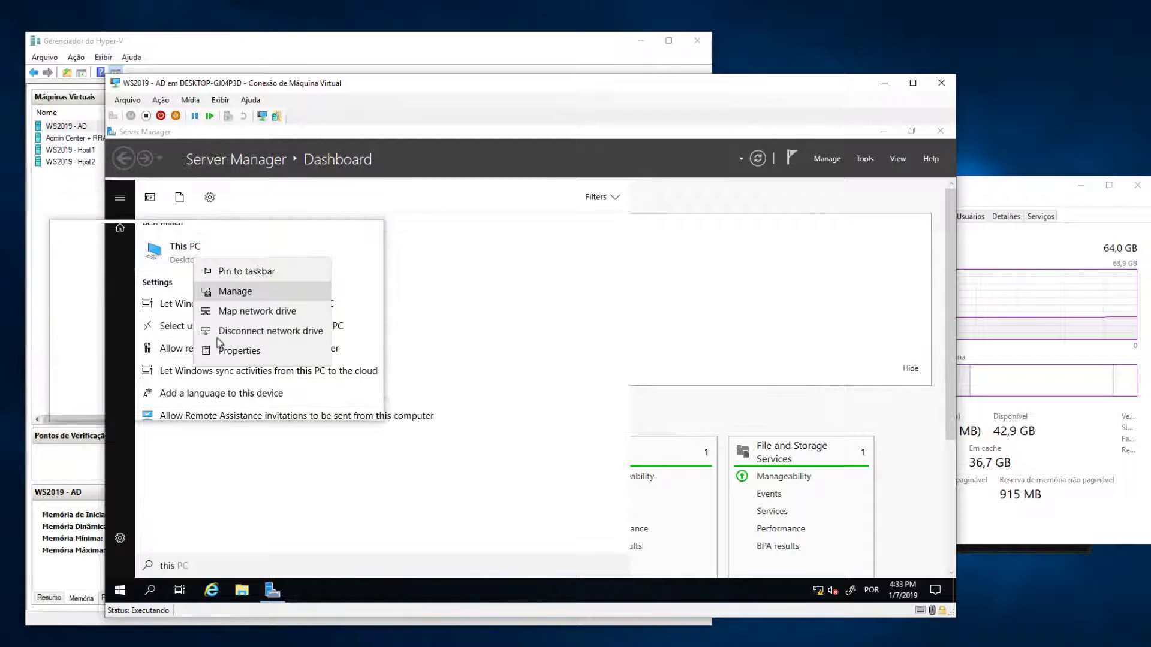
click(227, 351)
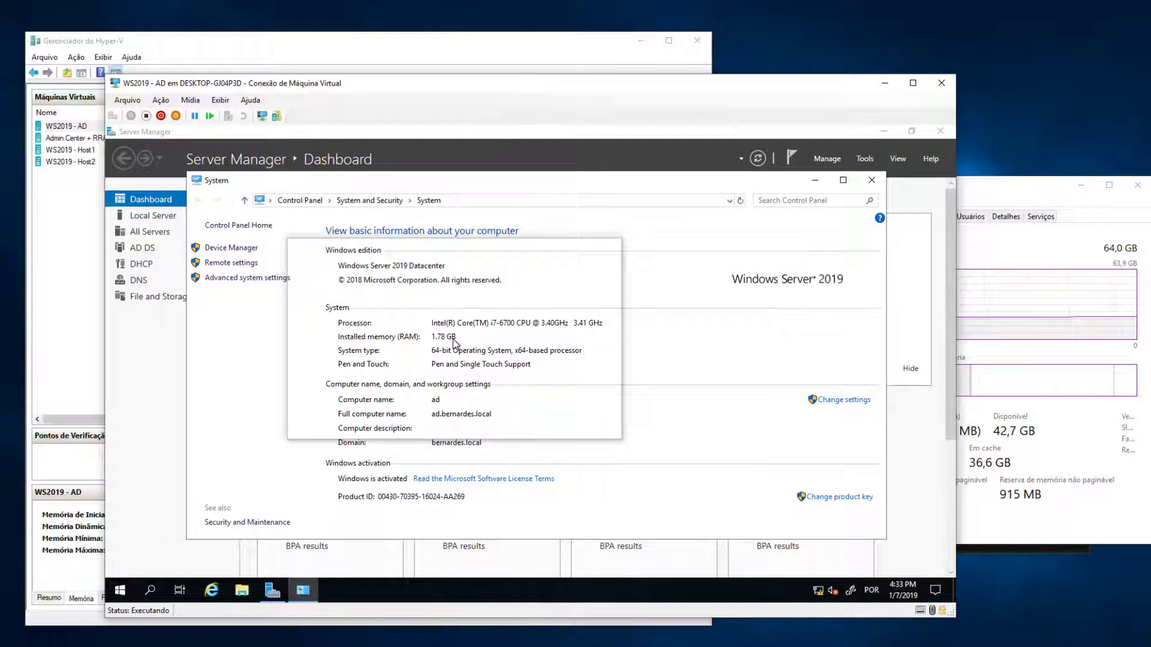
click(527, 203)
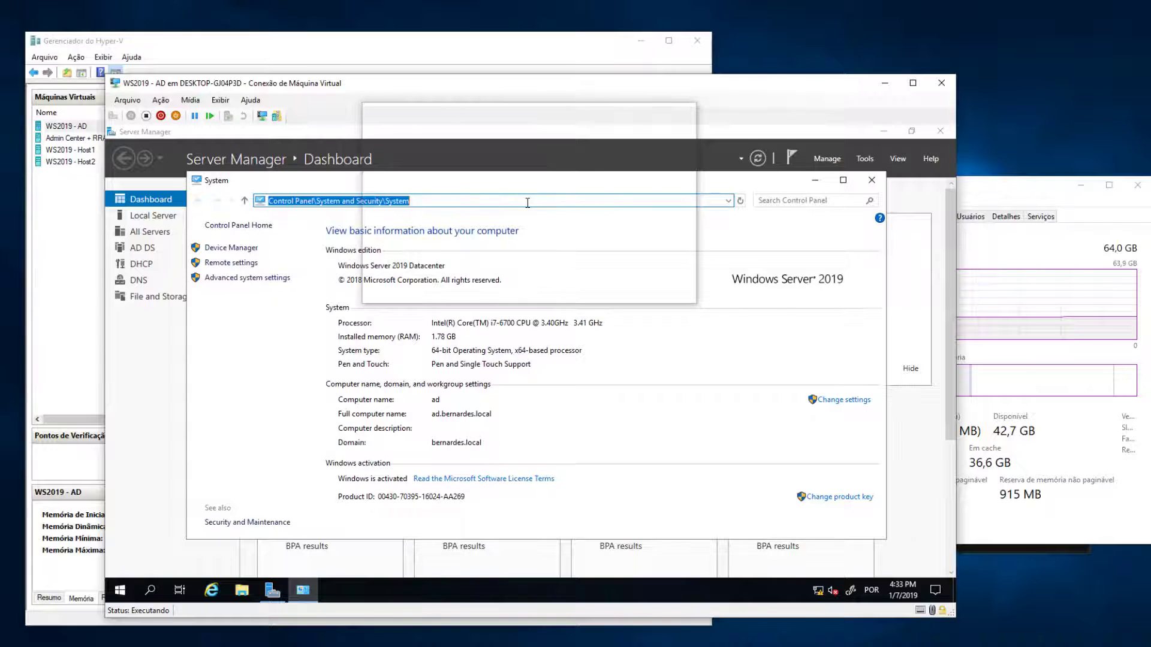
click(526, 210)
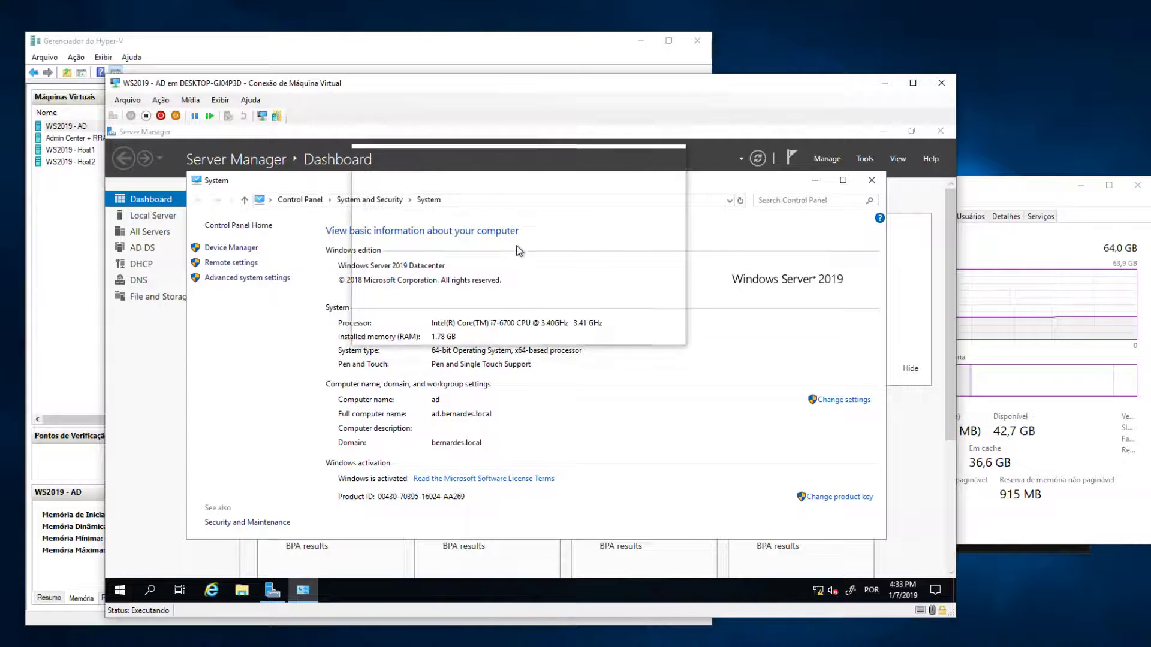
click(492, 202)
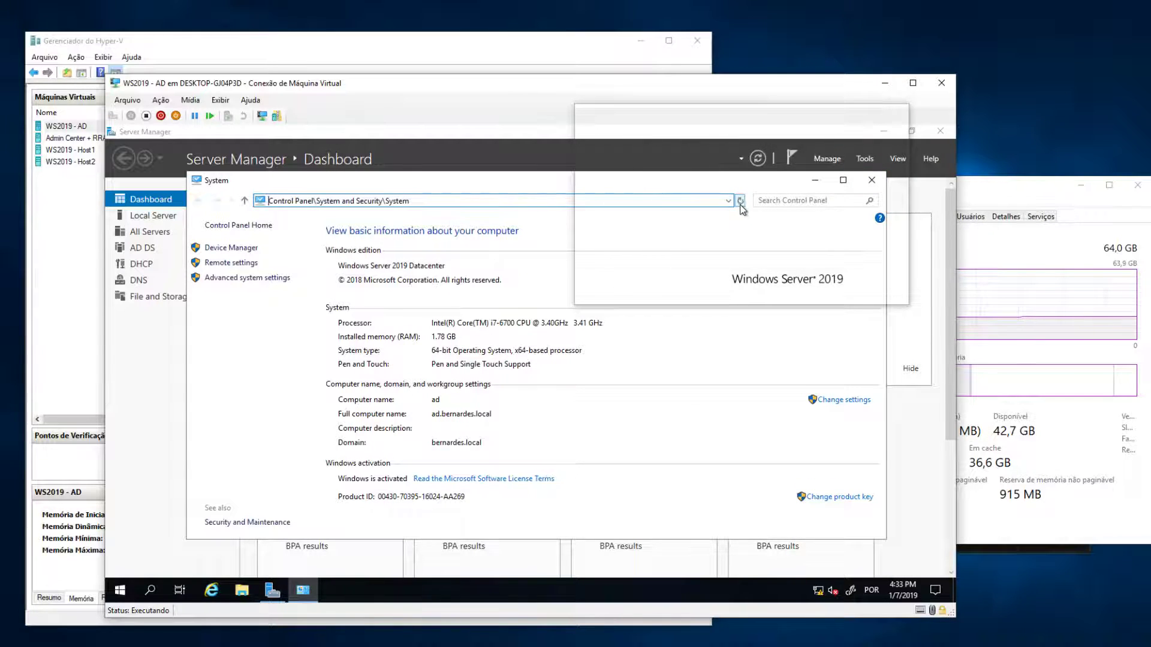
click(872, 180)
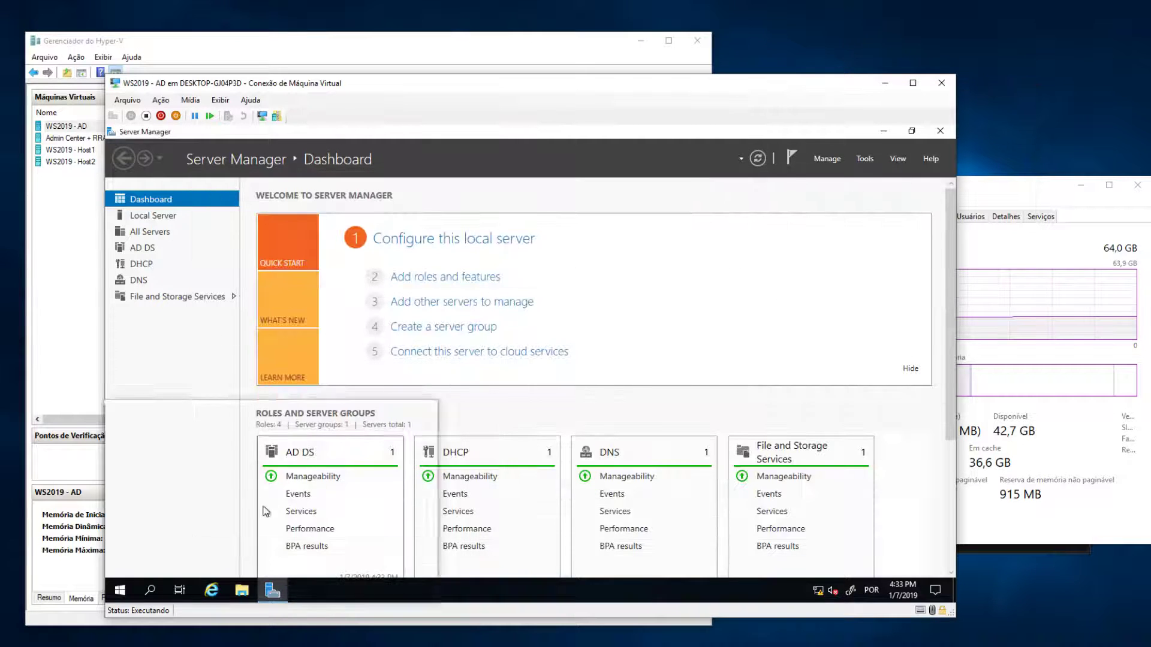
Reopen the This PC properties in the virtual machine to recheck the installed memory, and close the System window
click(120, 591)
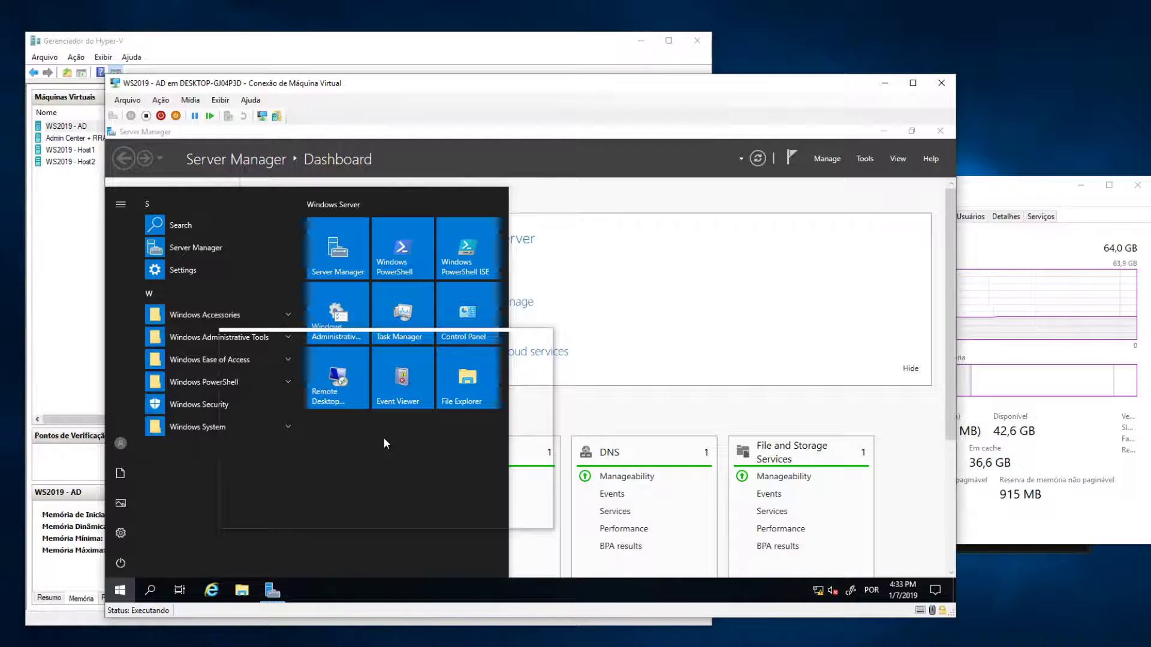
text(this)
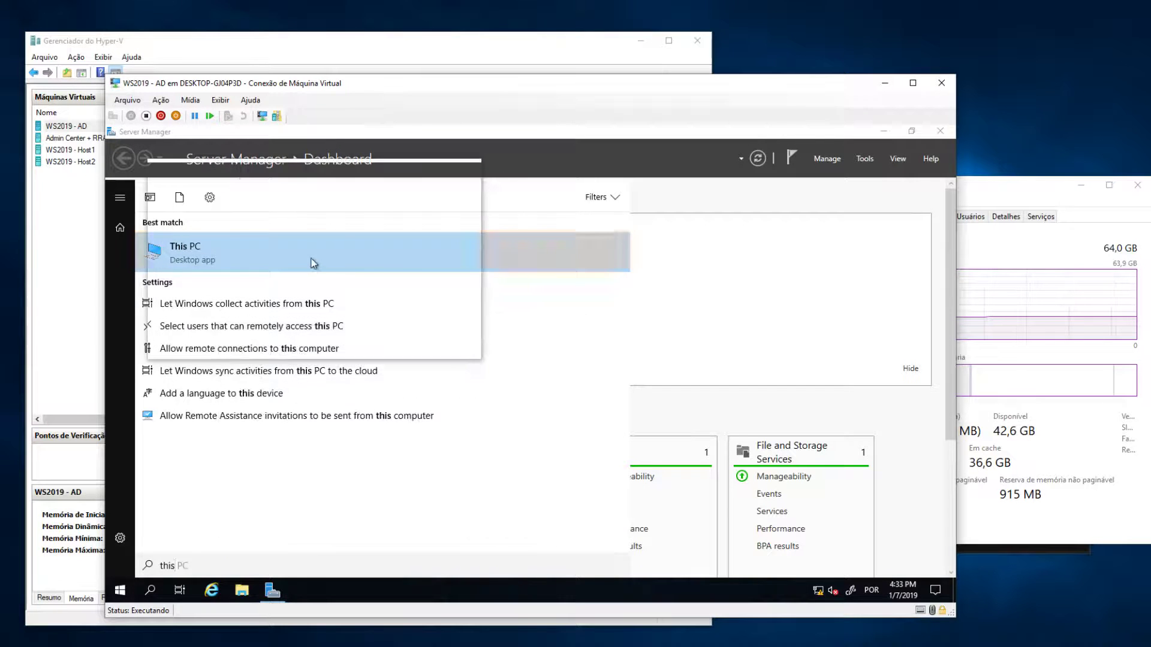
right_click(313, 263)
click(349, 353)
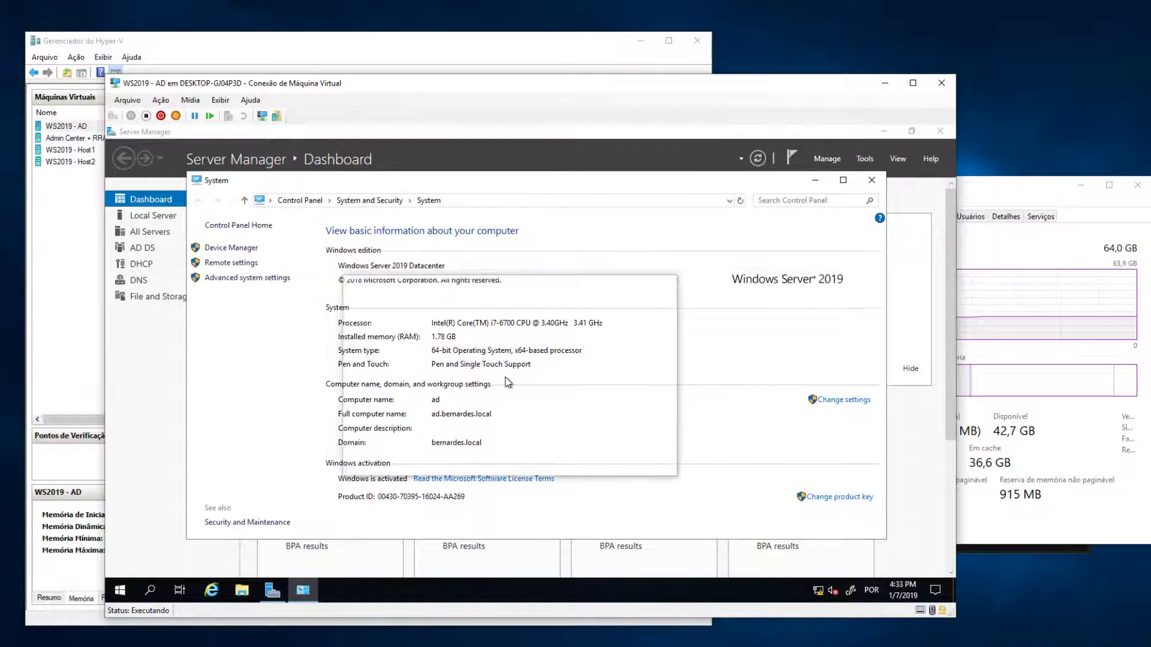
click(872, 182)
Open Task Manager in the virtual machine and expand it to the detailed performance view
click(123, 590)
text(taskm)
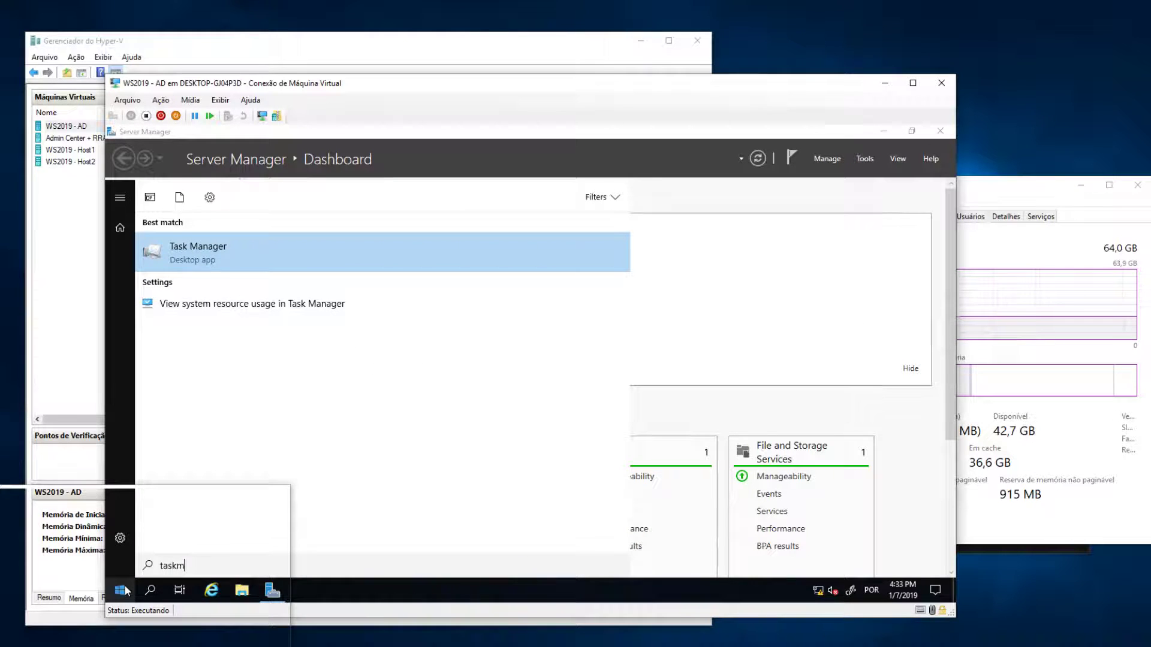
click(290, 254)
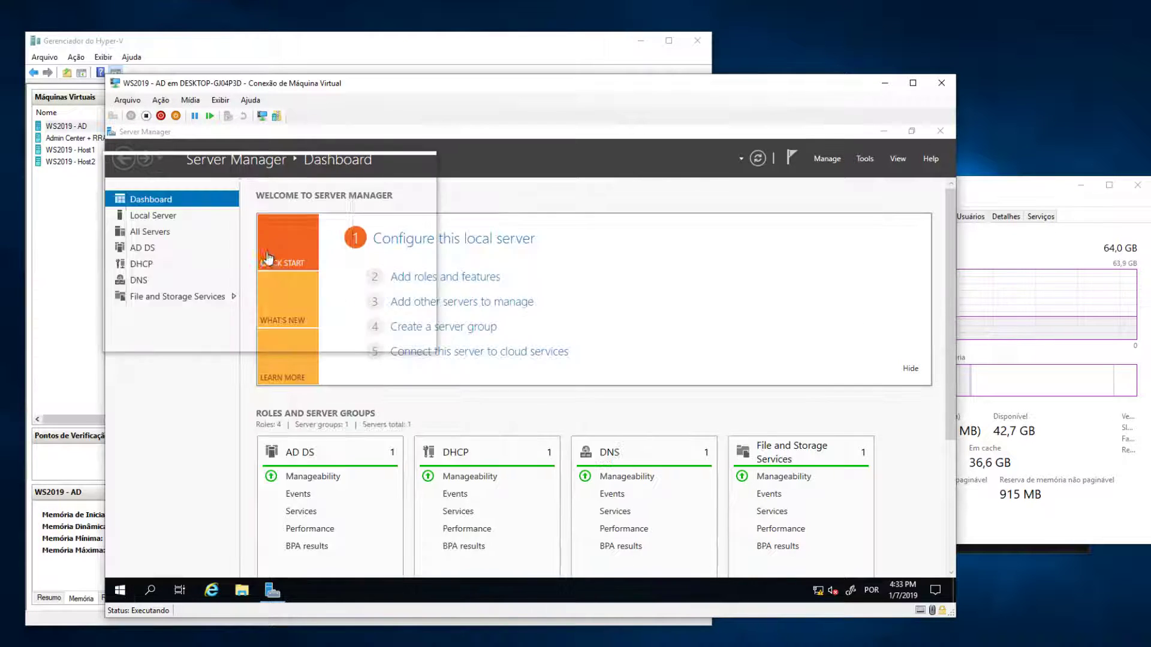
drag(268, 152, 337, 175)
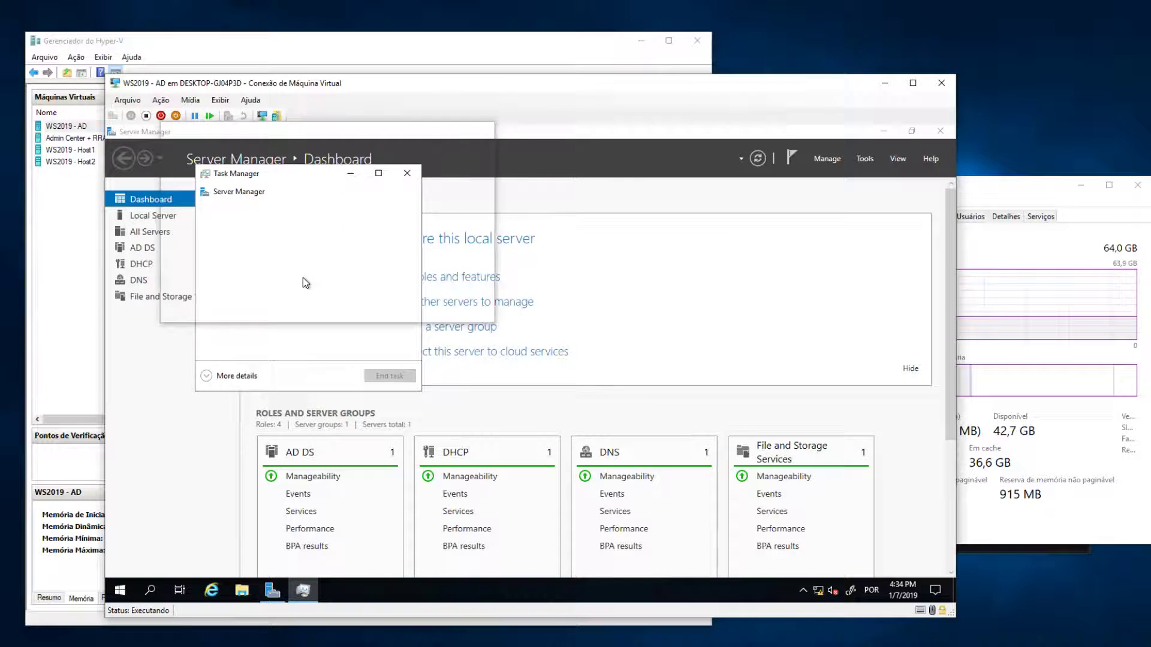
click(246, 374)
click(274, 204)
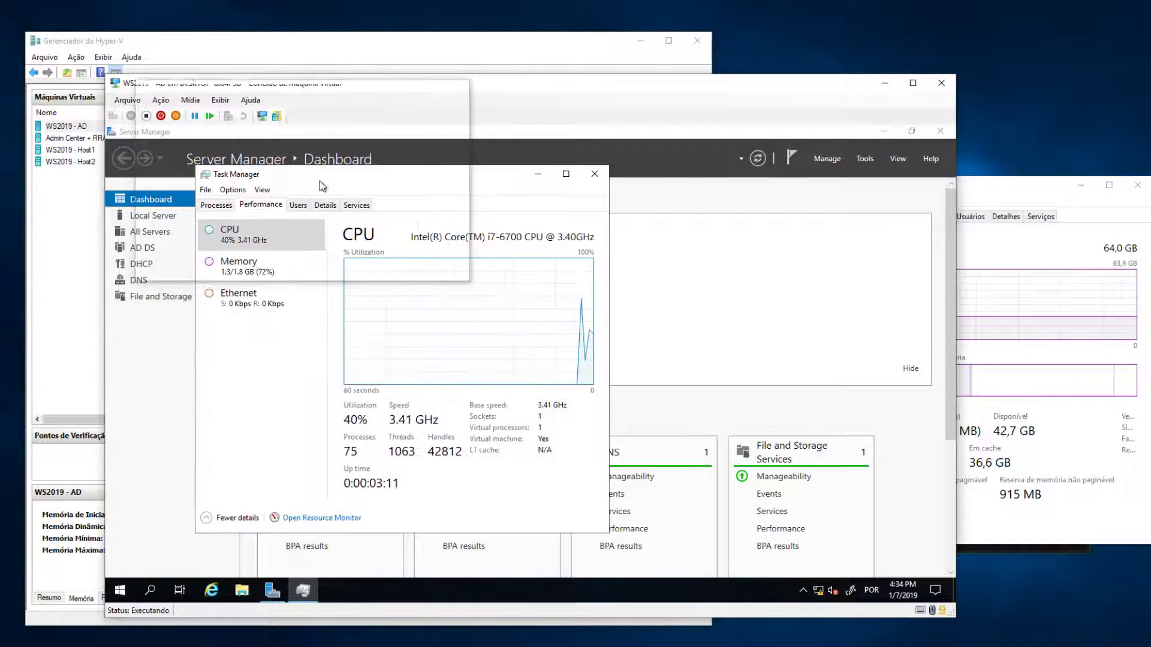
Display the virtual machine's memory usage in Task Manager and compare it with its assigned memory and demand in Hyper-V Manager
drag(319, 181, 495, 176)
click(348, 281)
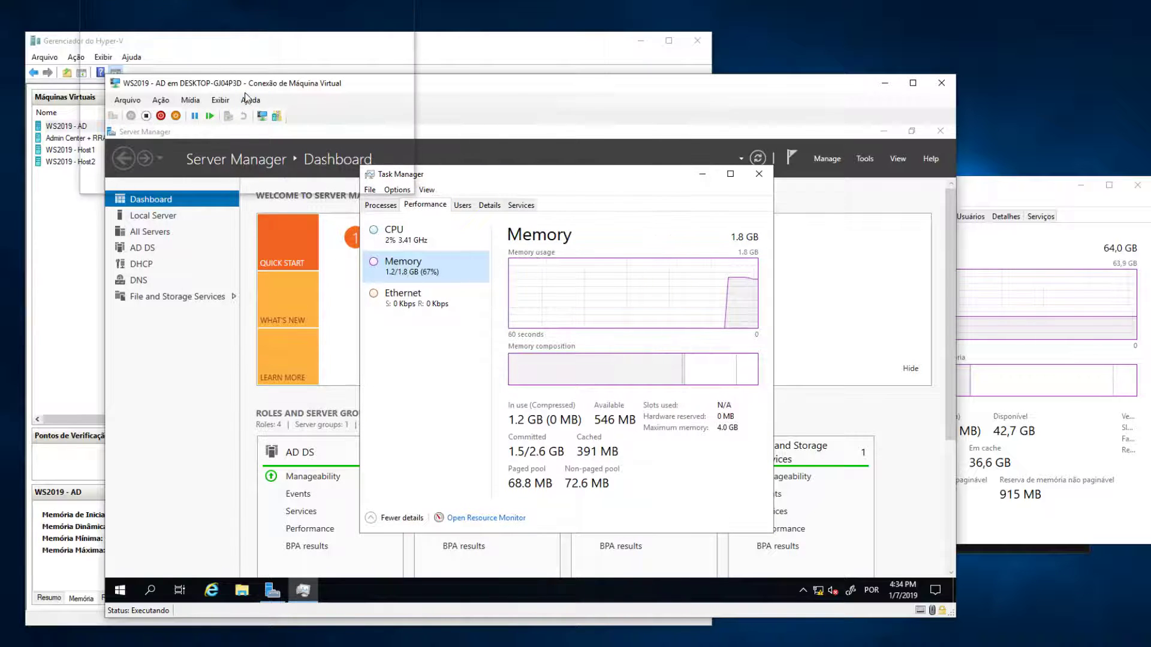
drag(254, 84, 379, 75)
click(356, 53)
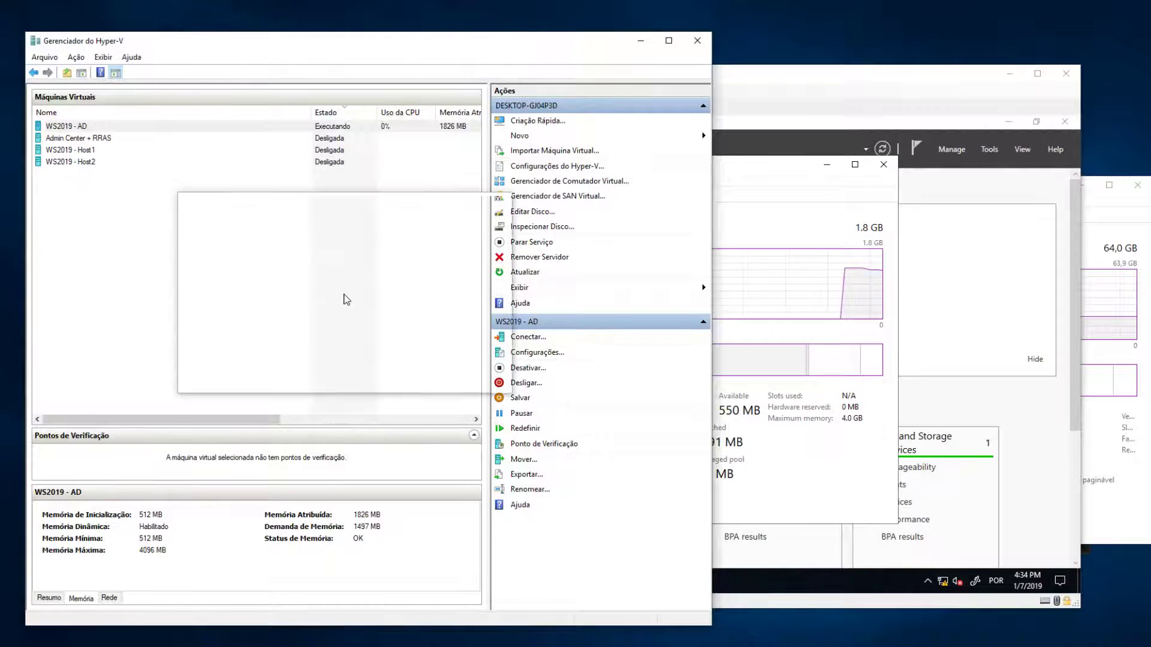